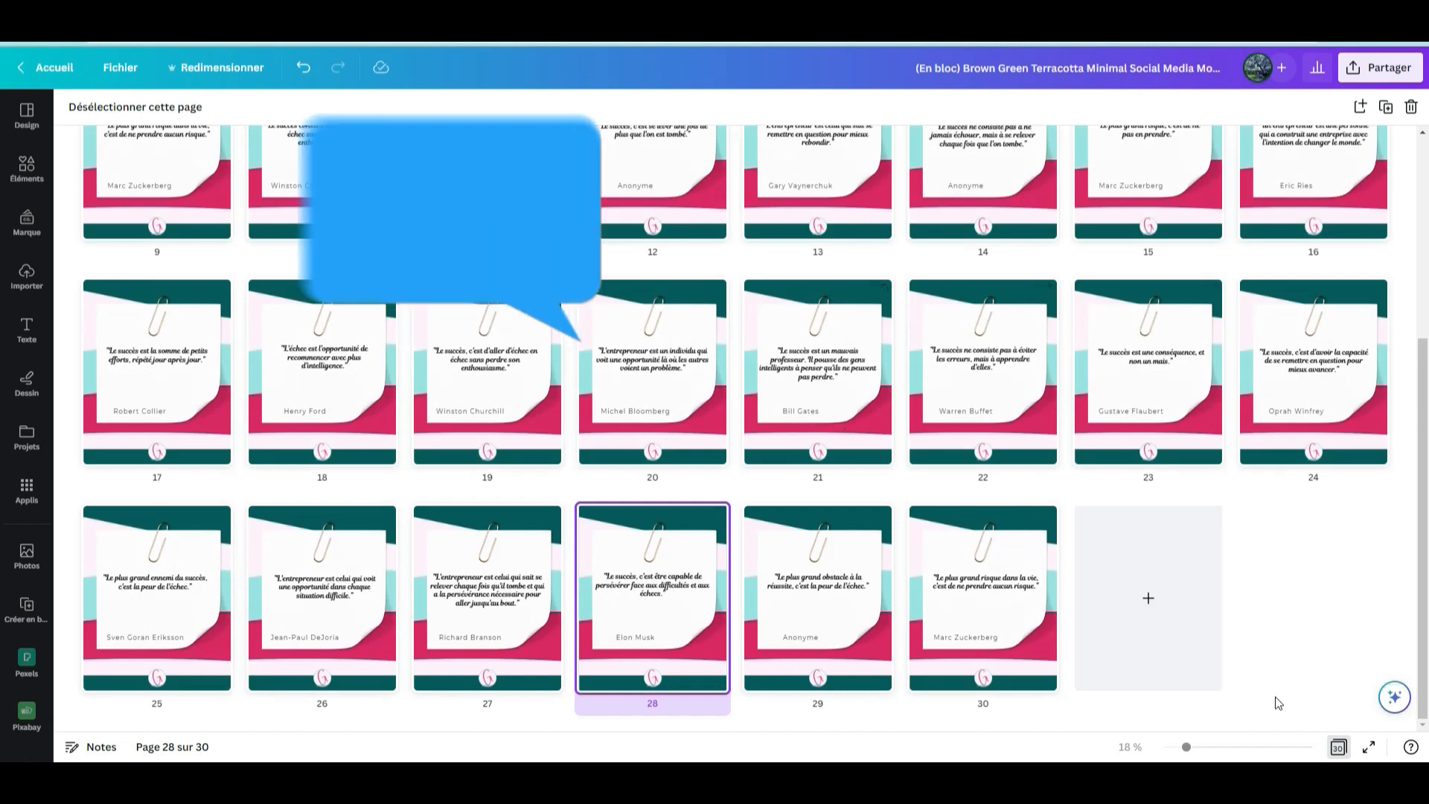
scroll(1332, 631, up, 3)
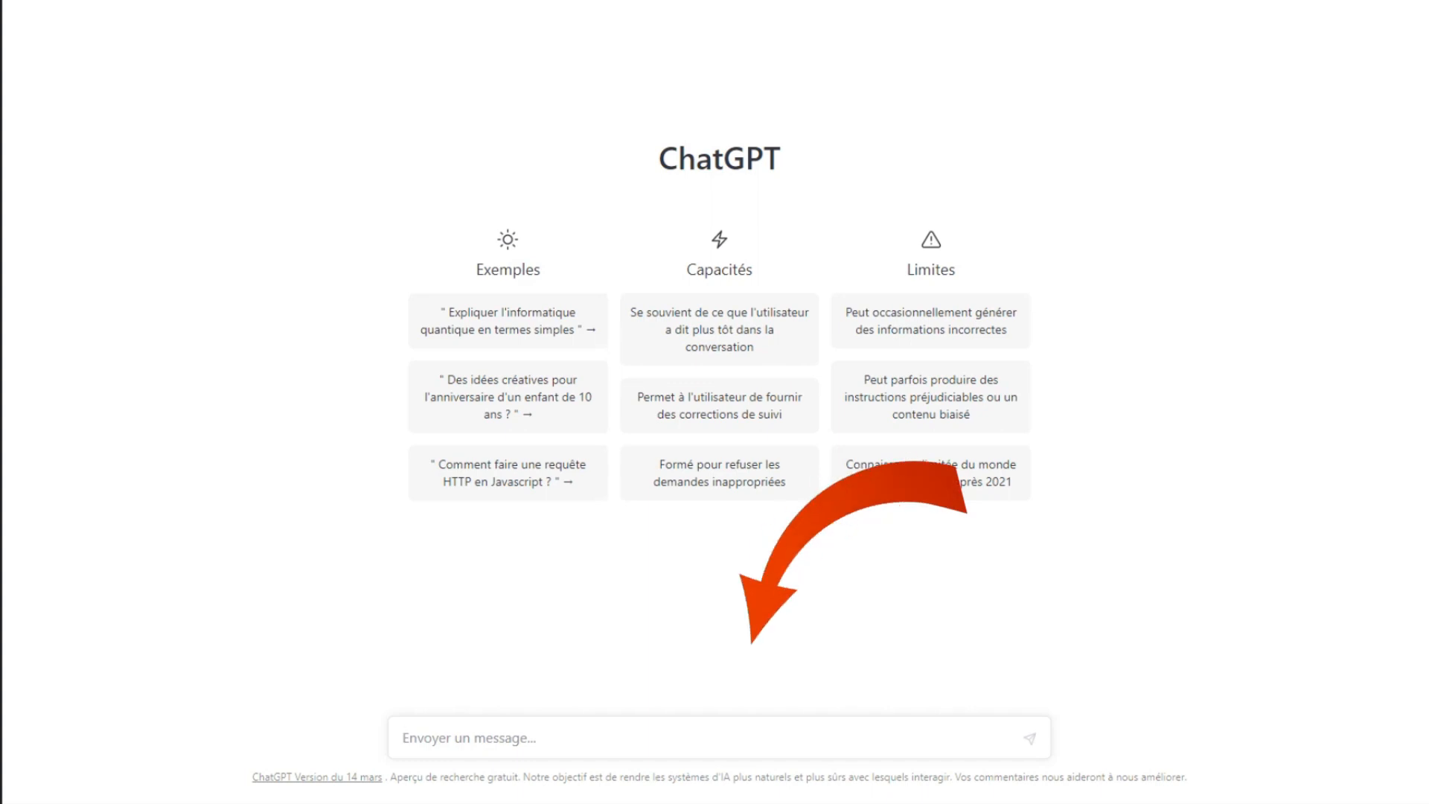
- Review the ChatGPT conversation on 30 entrepreneur quotes, from the numbered lists to the citation and author tables
click(25, 207)
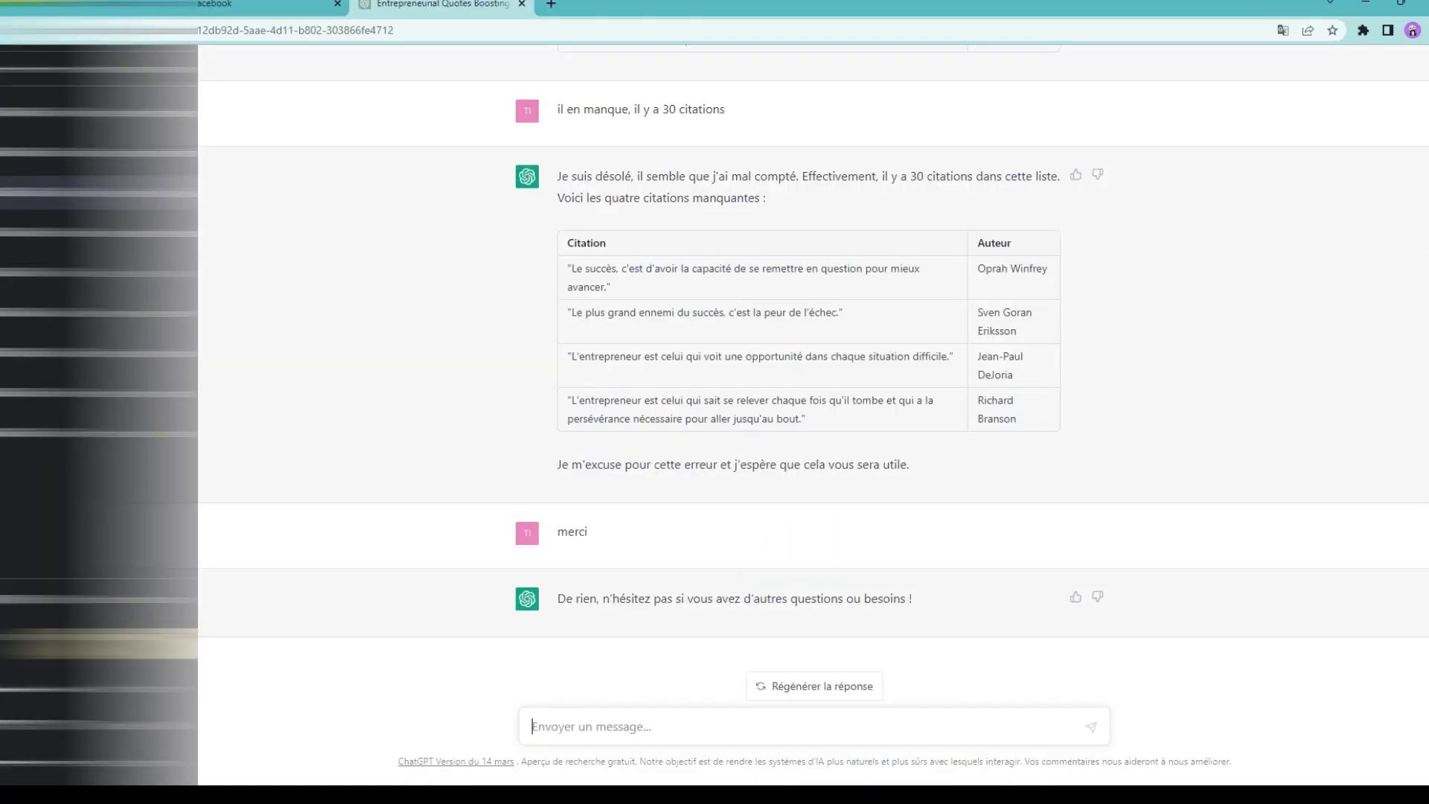
scroll(814, 372, up, 6)
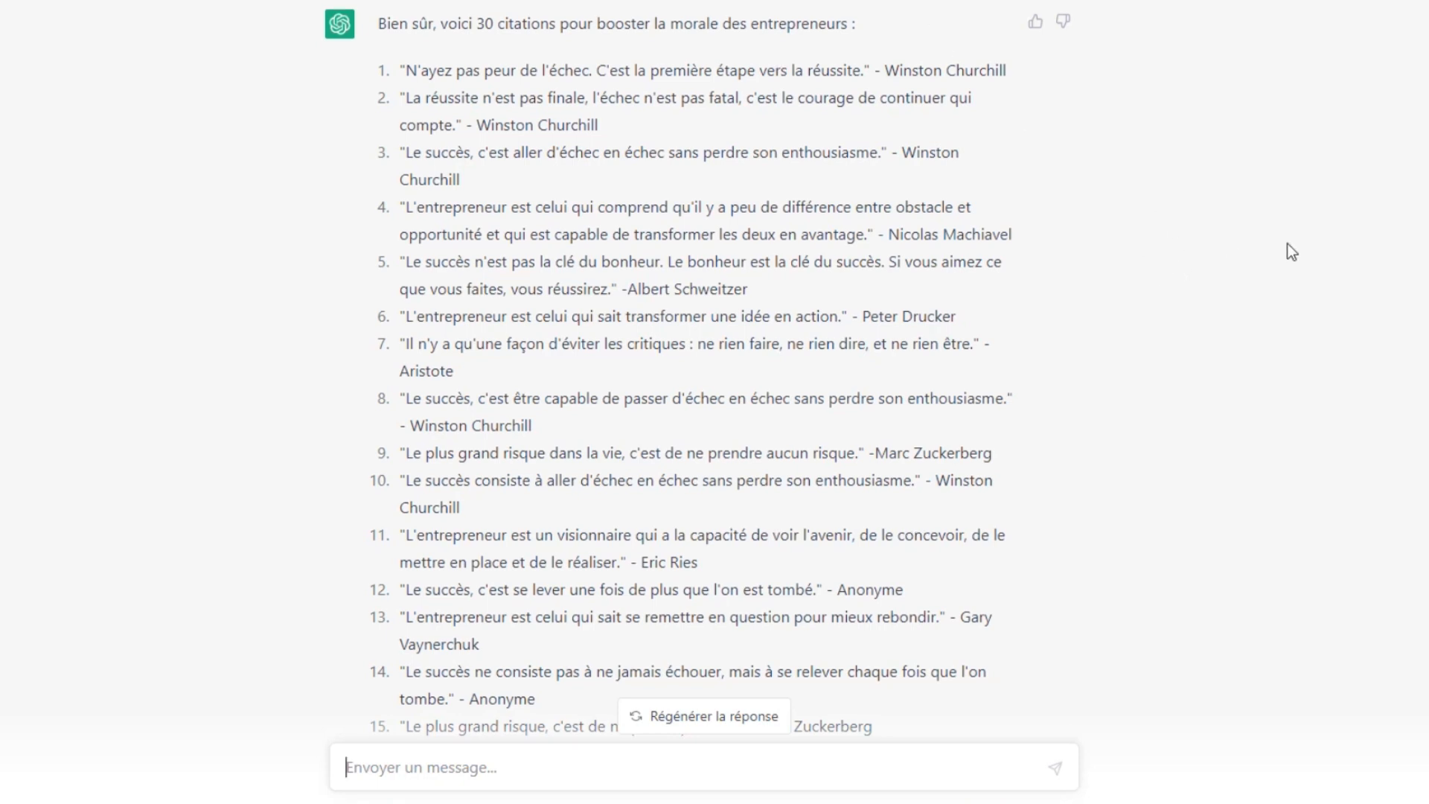
scroll(1288, 244, down, 2)
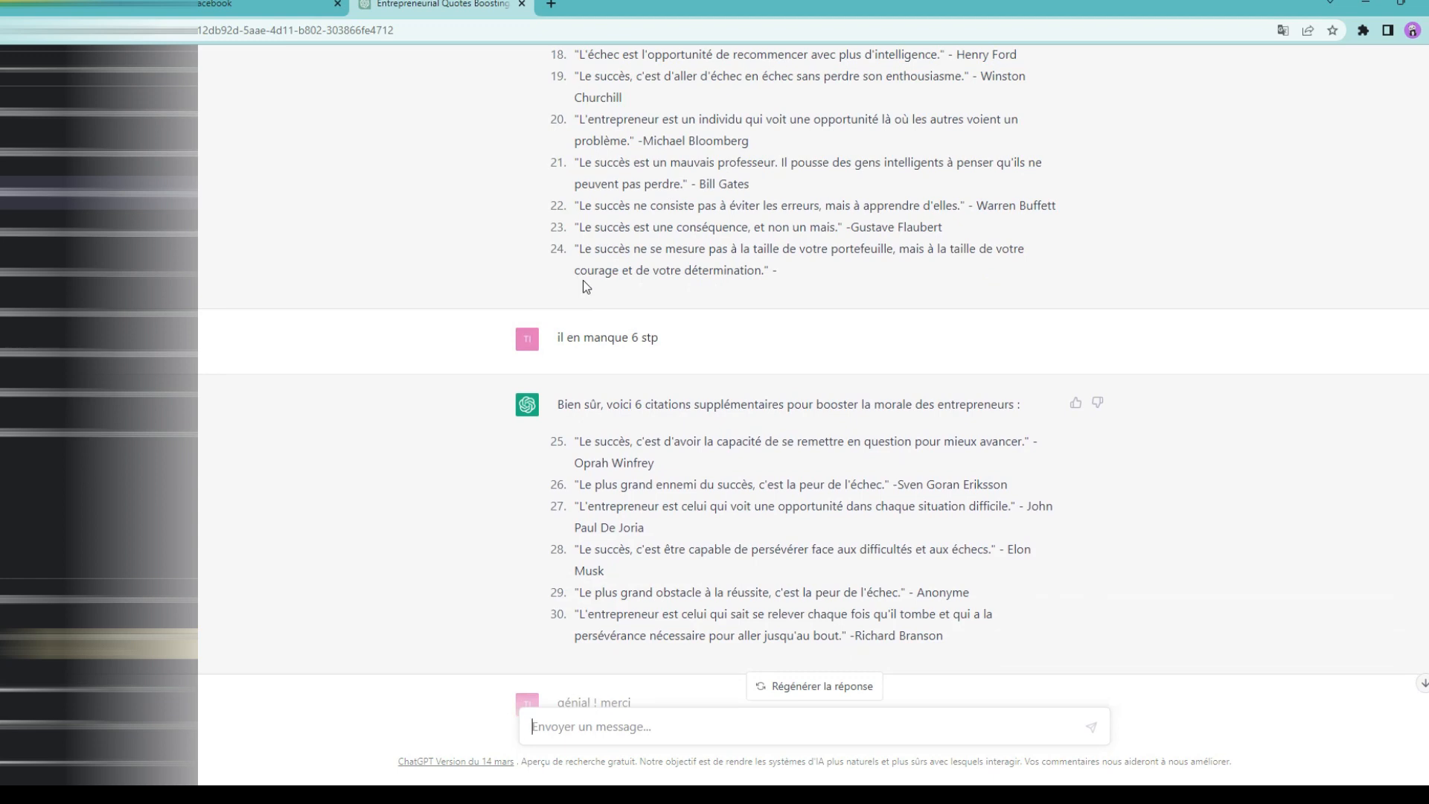
scroll(1221, 342, down, 2)
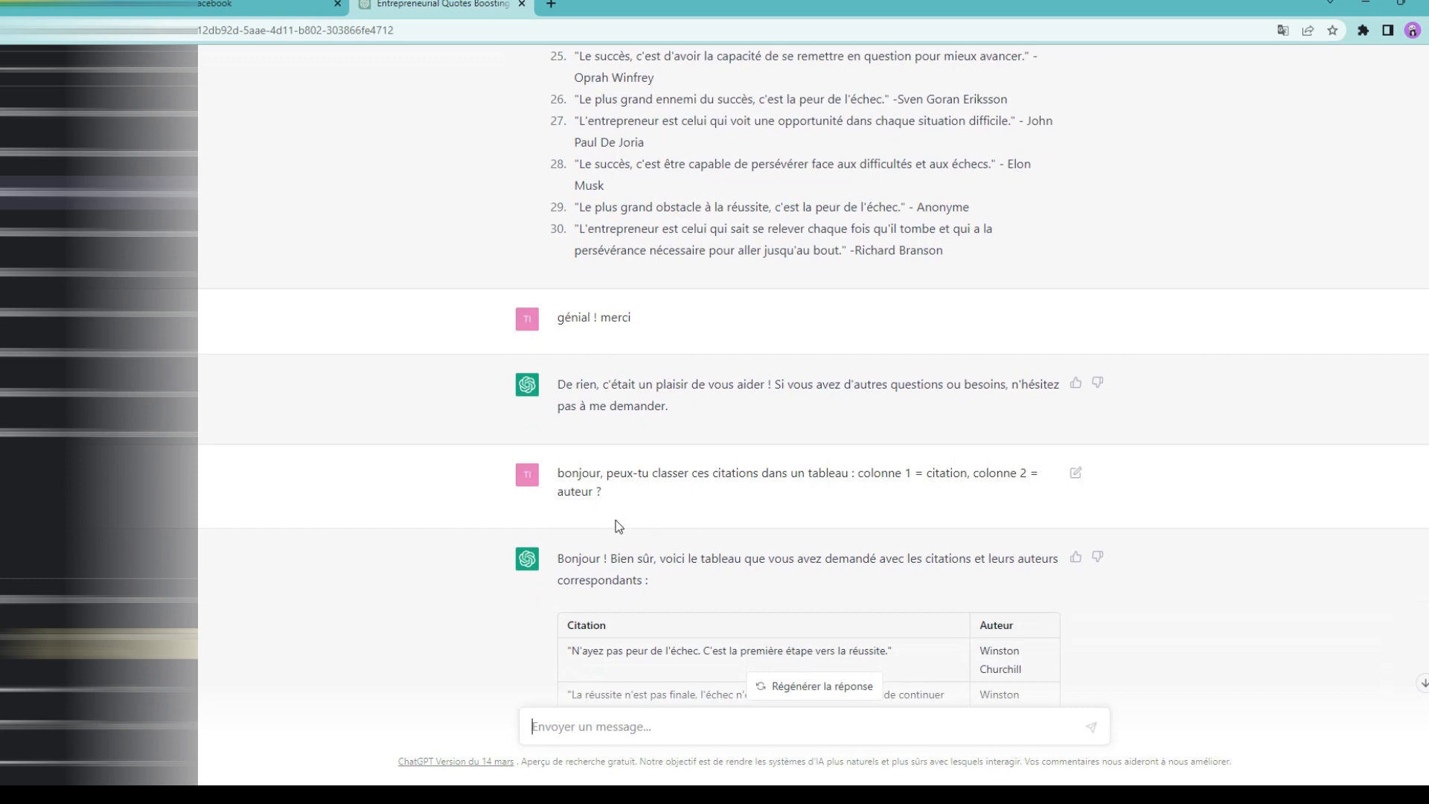
scroll(619, 528, down, 2)
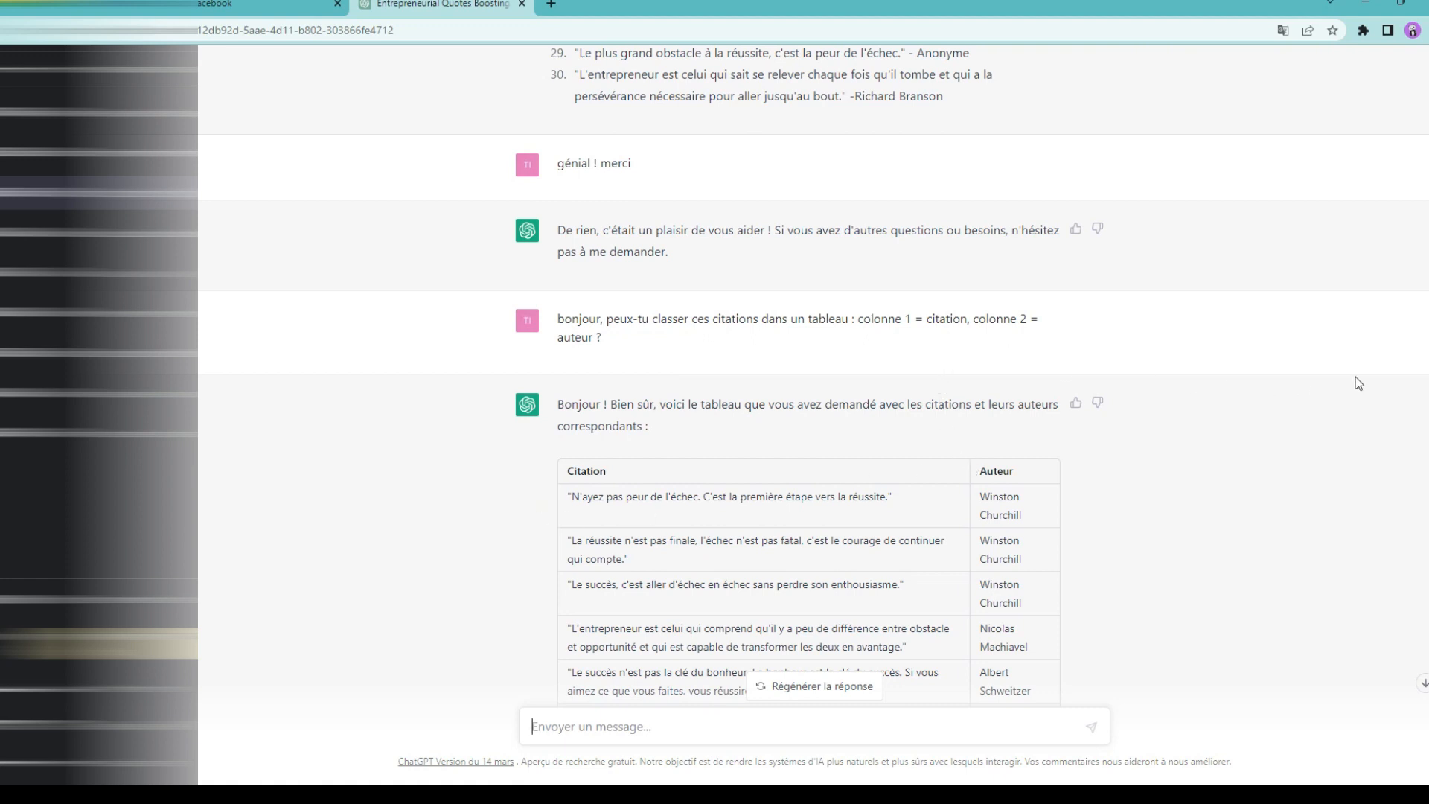
scroll(1395, 370, down, 3)
scroll(1397, 377, down, 1)
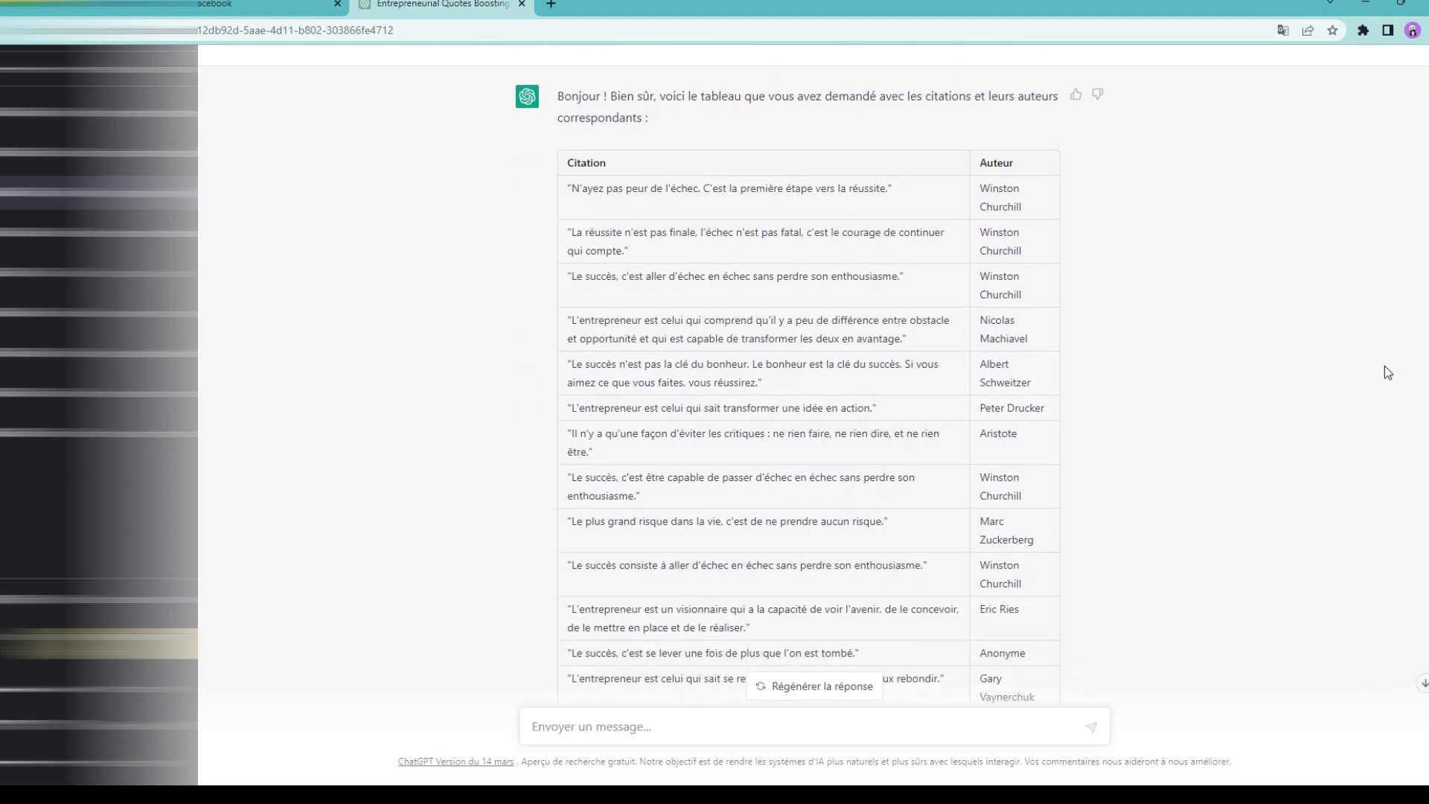
scroll(1387, 370, down, 1)
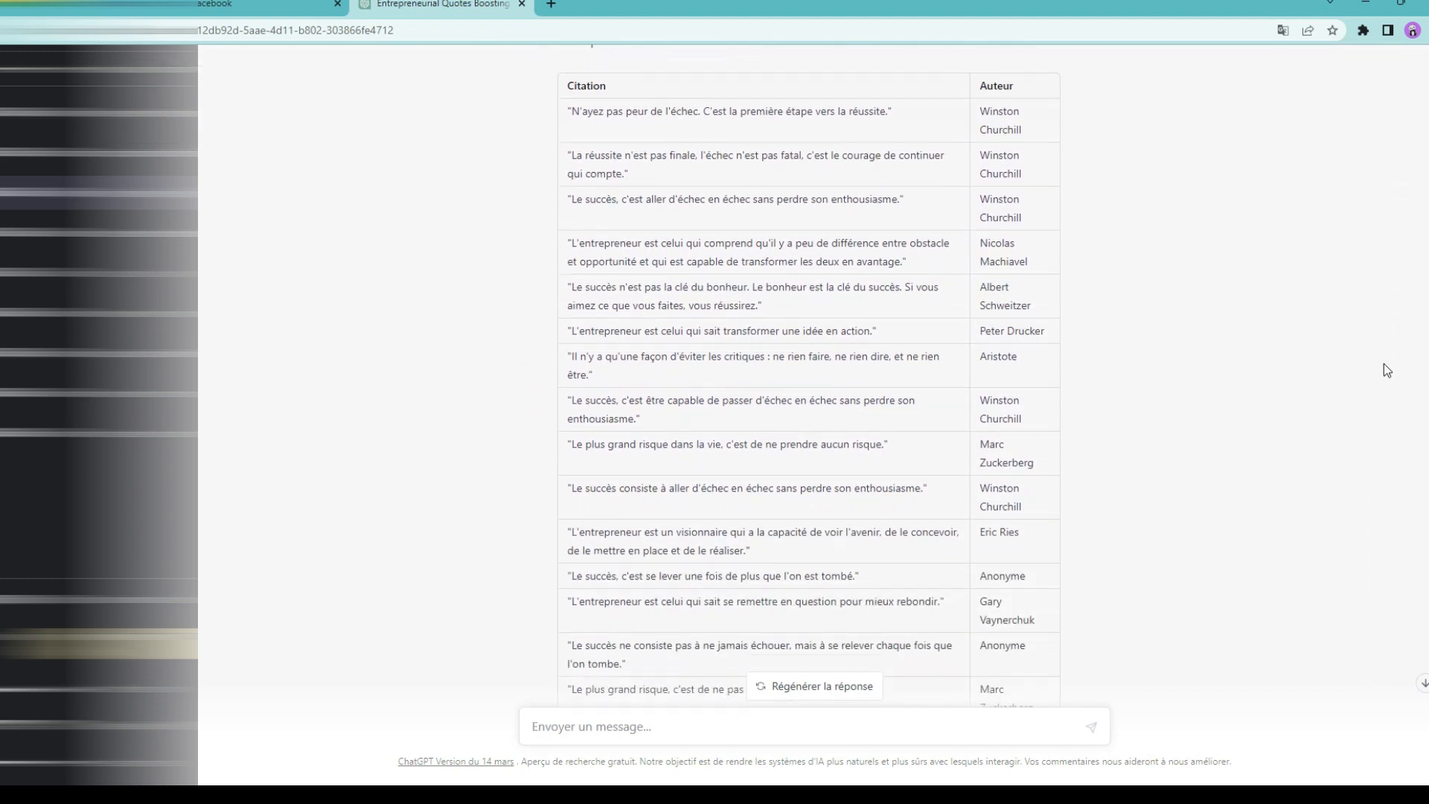
scroll(1386, 372, down, 2)
scroll(1382, 367, down, 4)
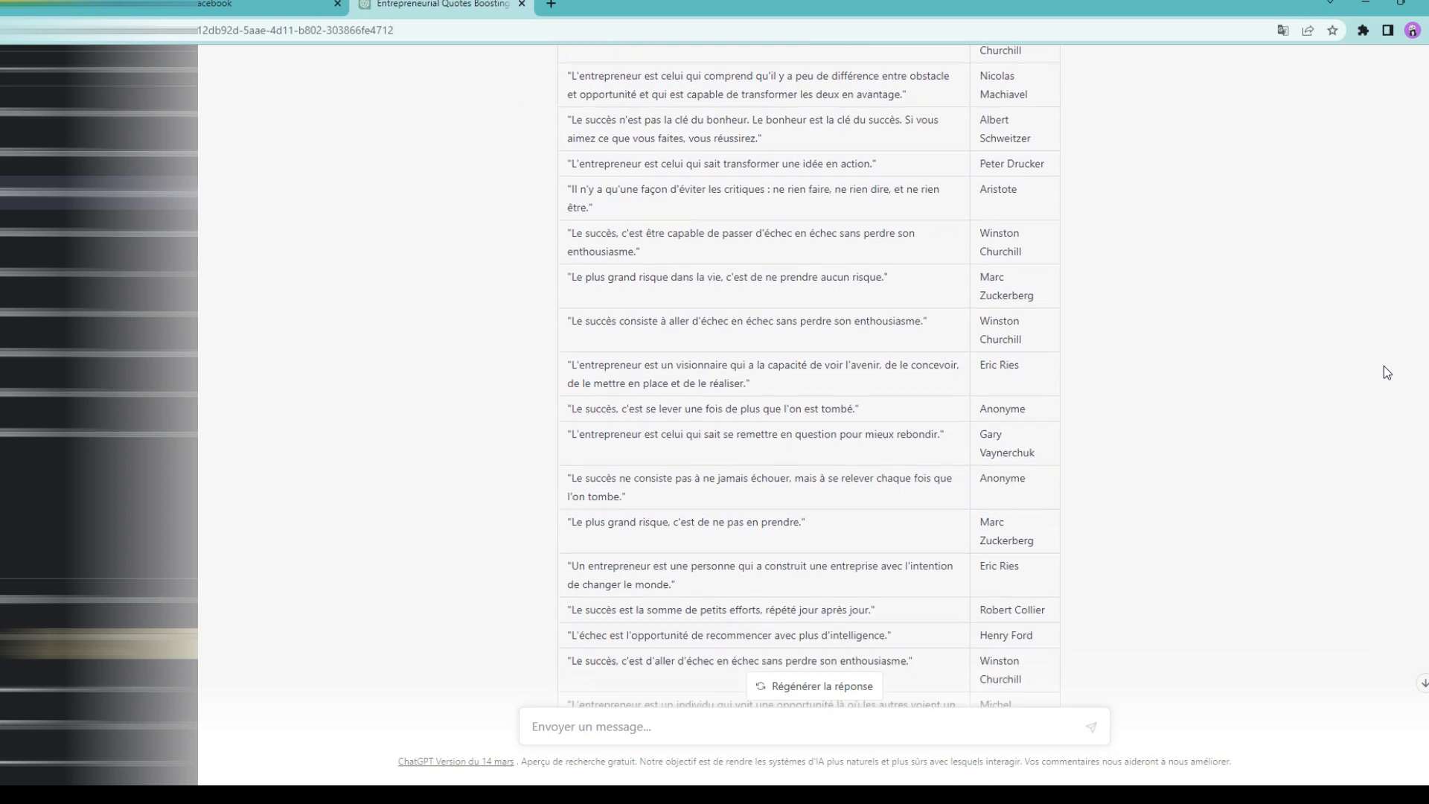
scroll(1381, 376, down, 2)
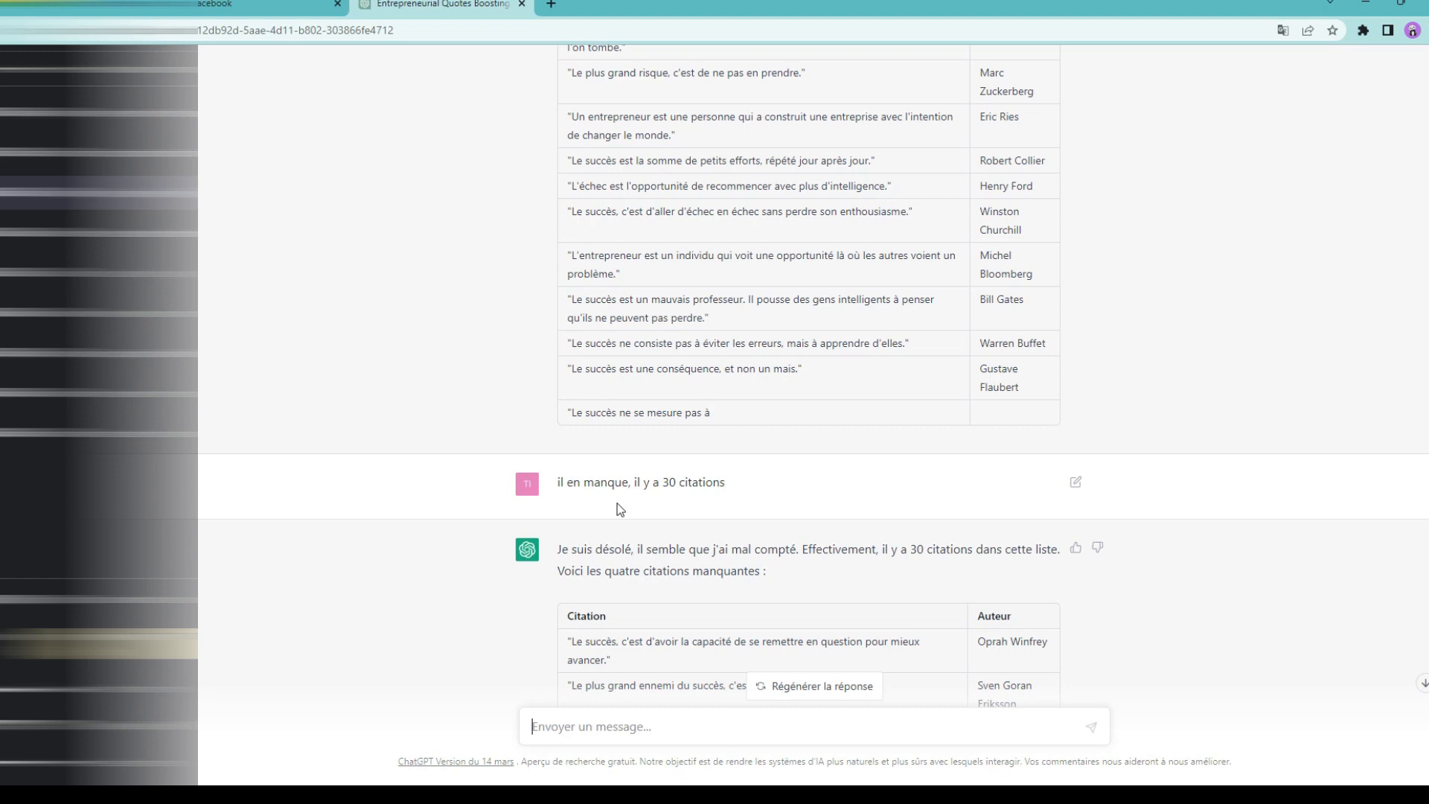
scroll(1377, 463, down, 3)
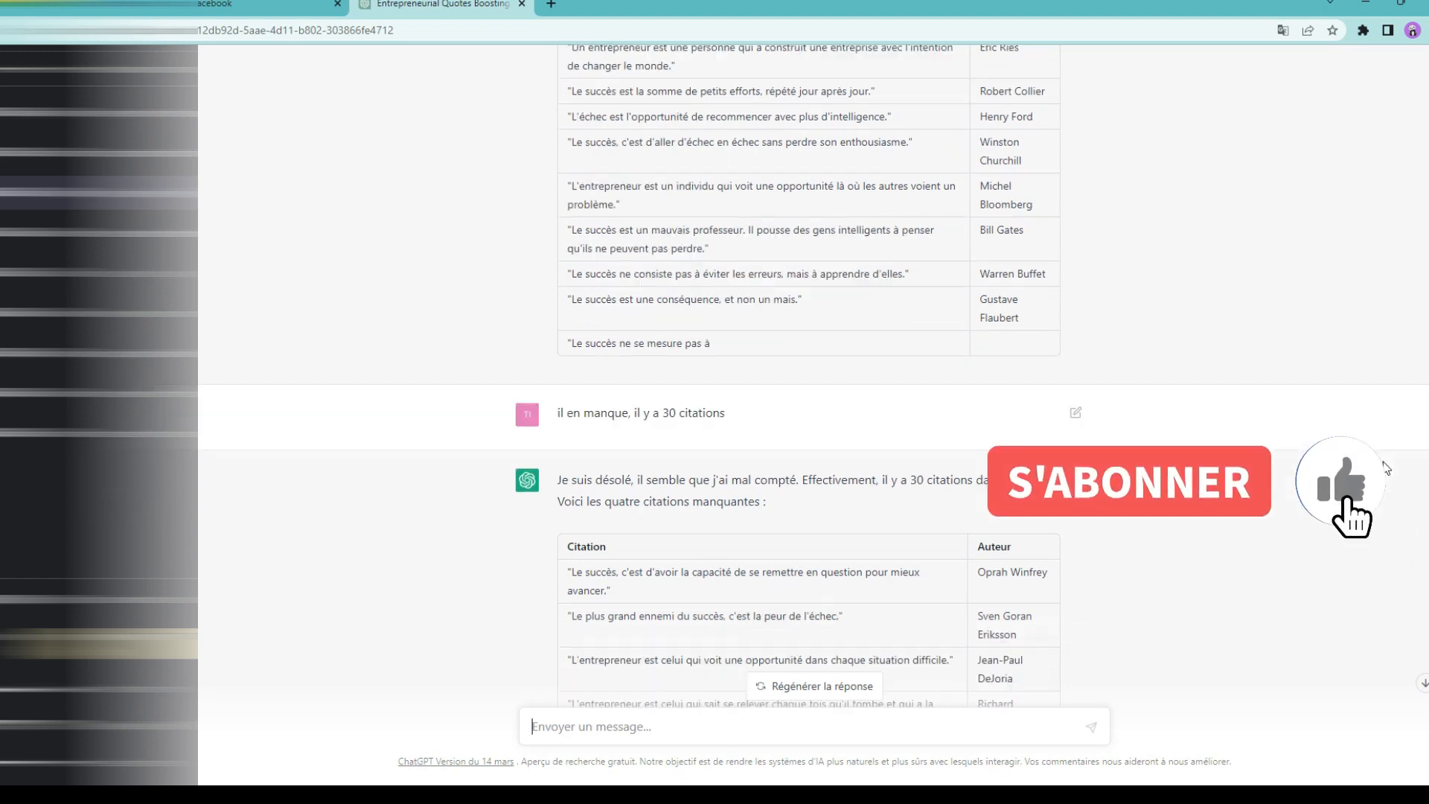
scroll(1379, 463, down, 2)
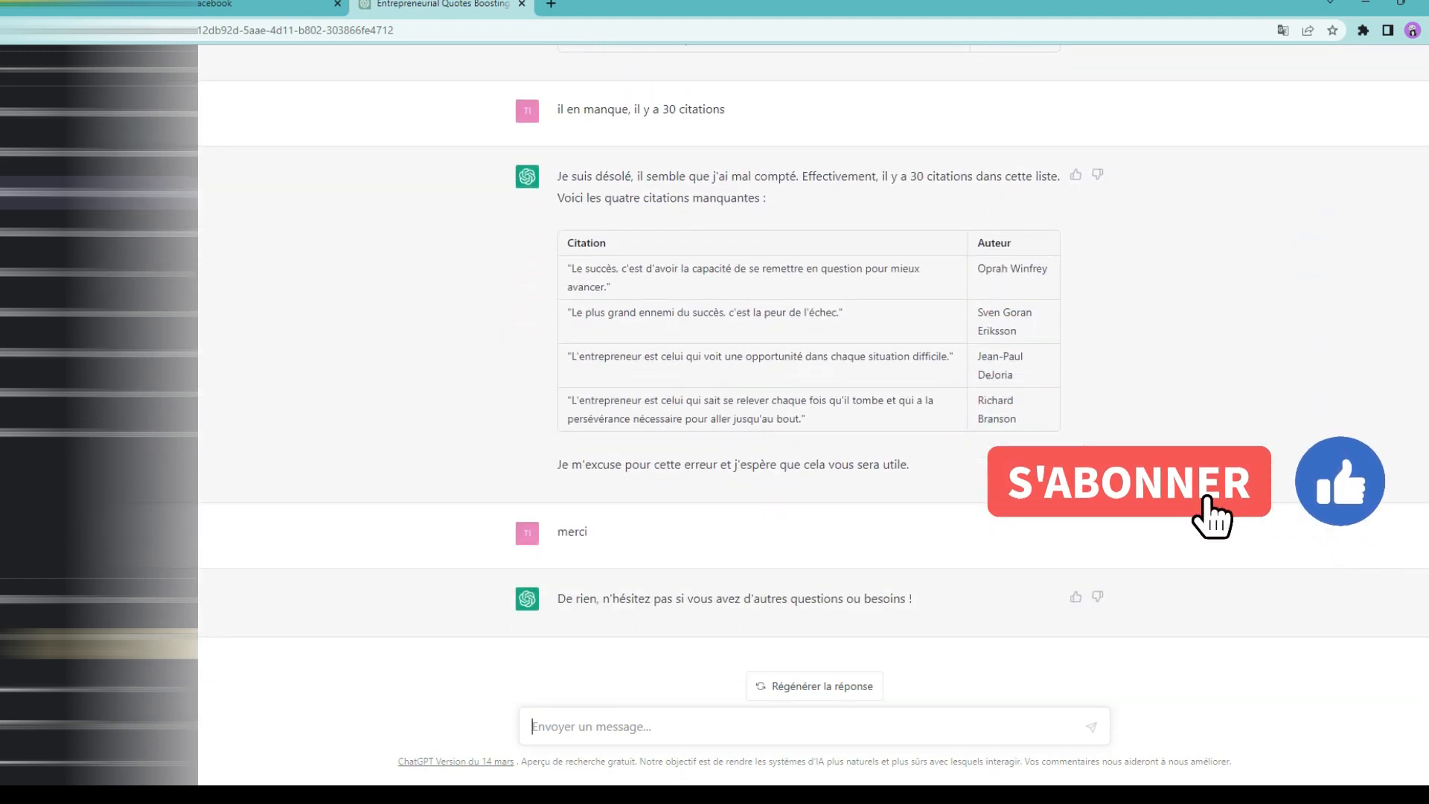
- Copy the first quote table without its incomplete last row, and open a blank Google Sheets spreadsheet
scroll(1293, 430, up, 7)
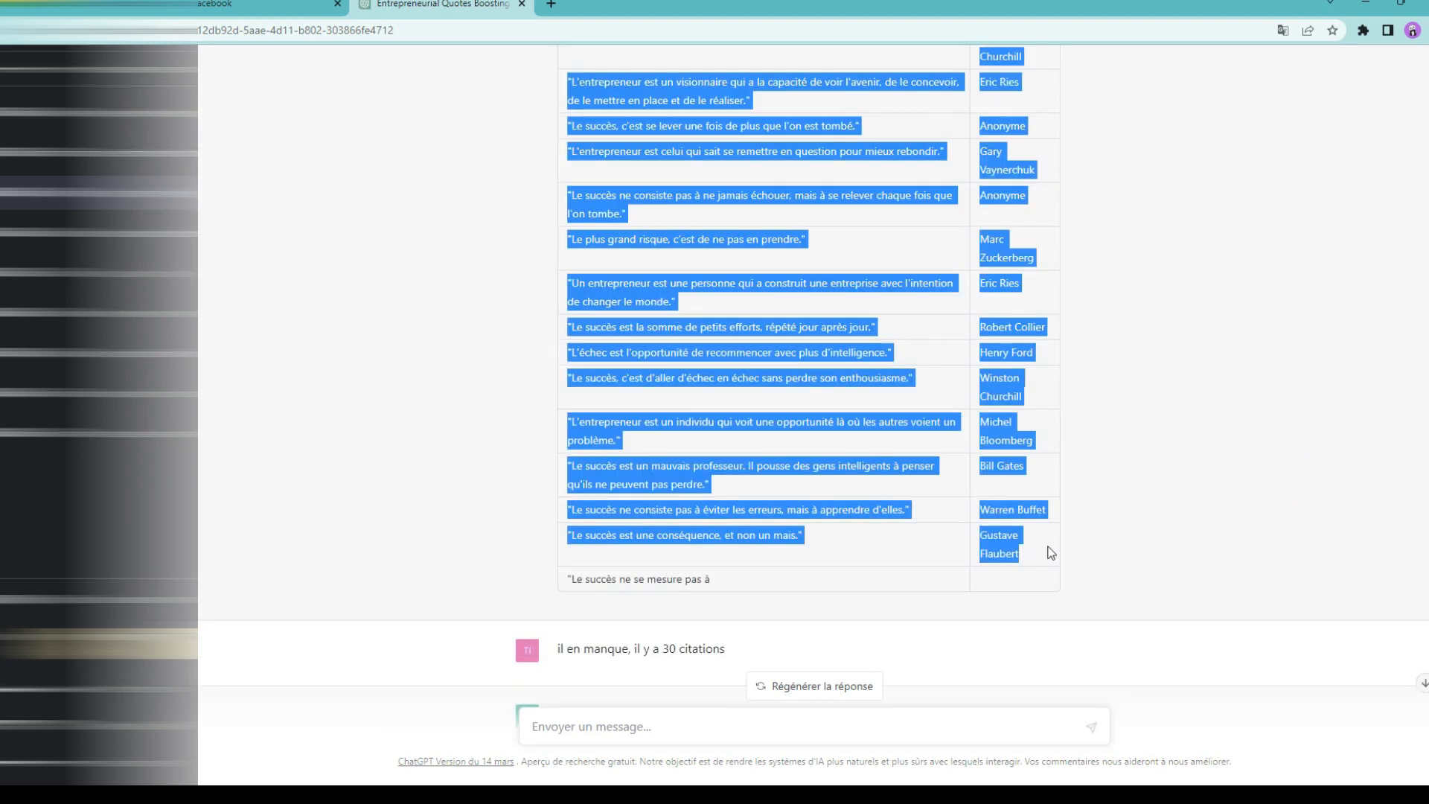
right_click(996, 503)
click(1006, 517)
click(550, 5)
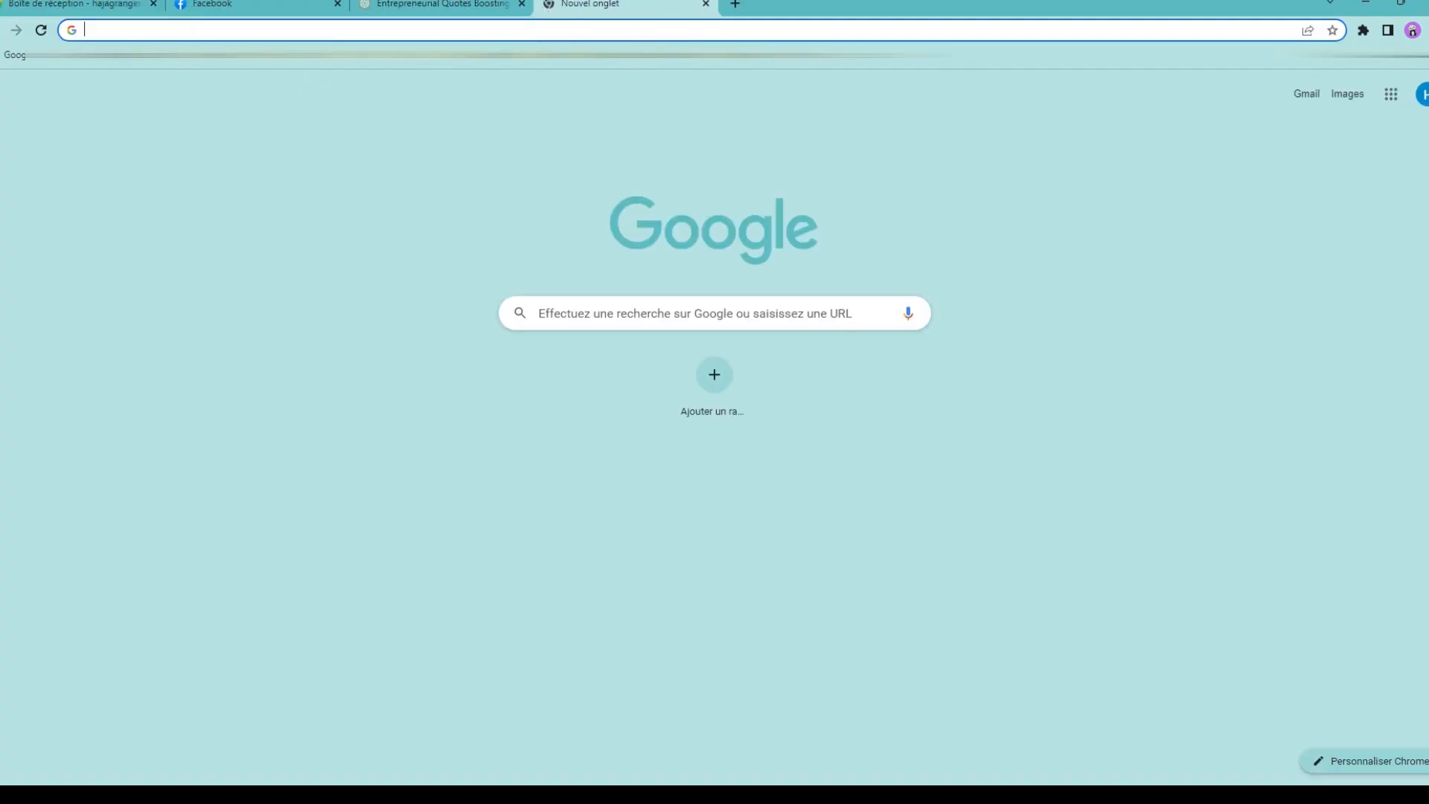
click(1390, 93)
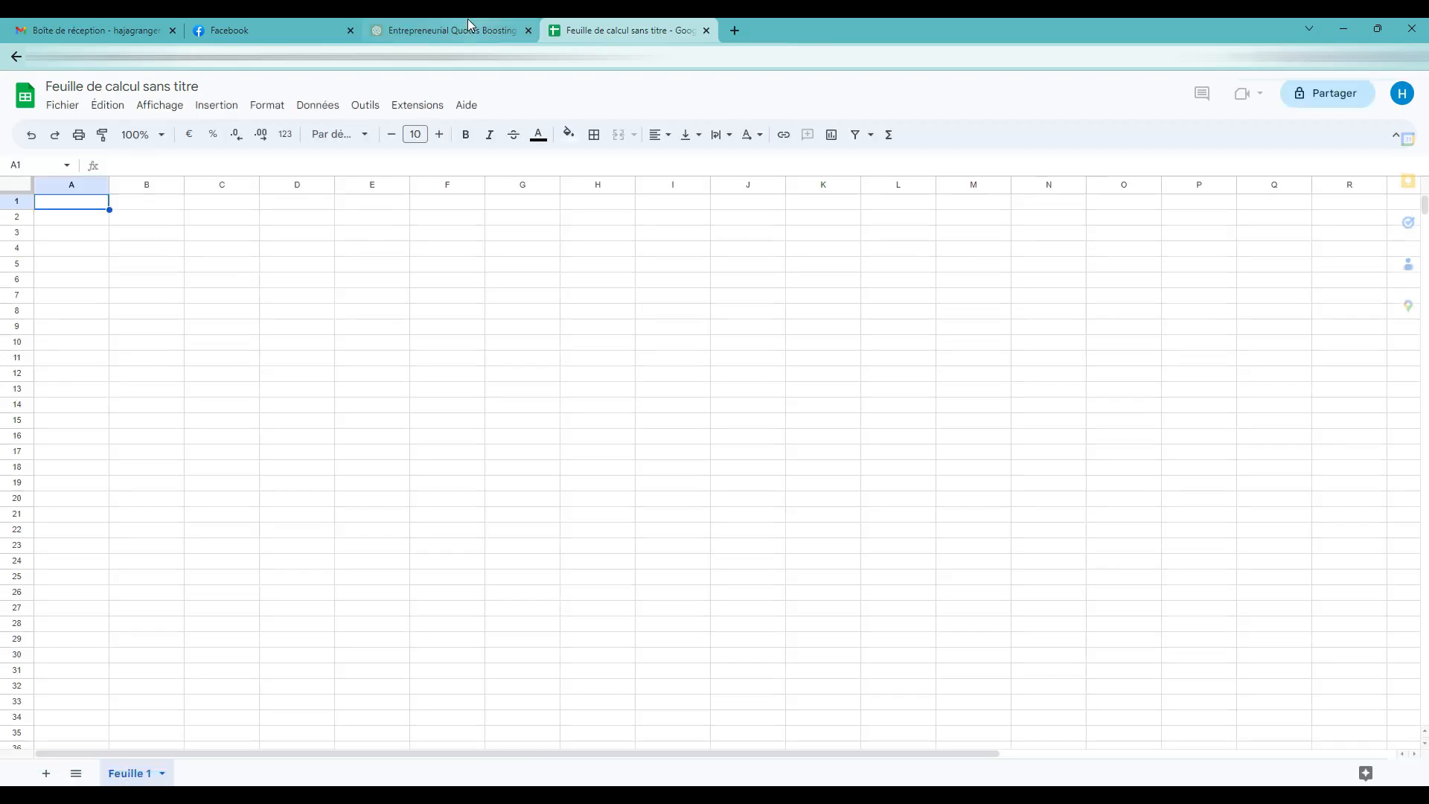
- Return to the ChatGPT conversation and copy the highlighted citation and author rows again
click(469, 28)
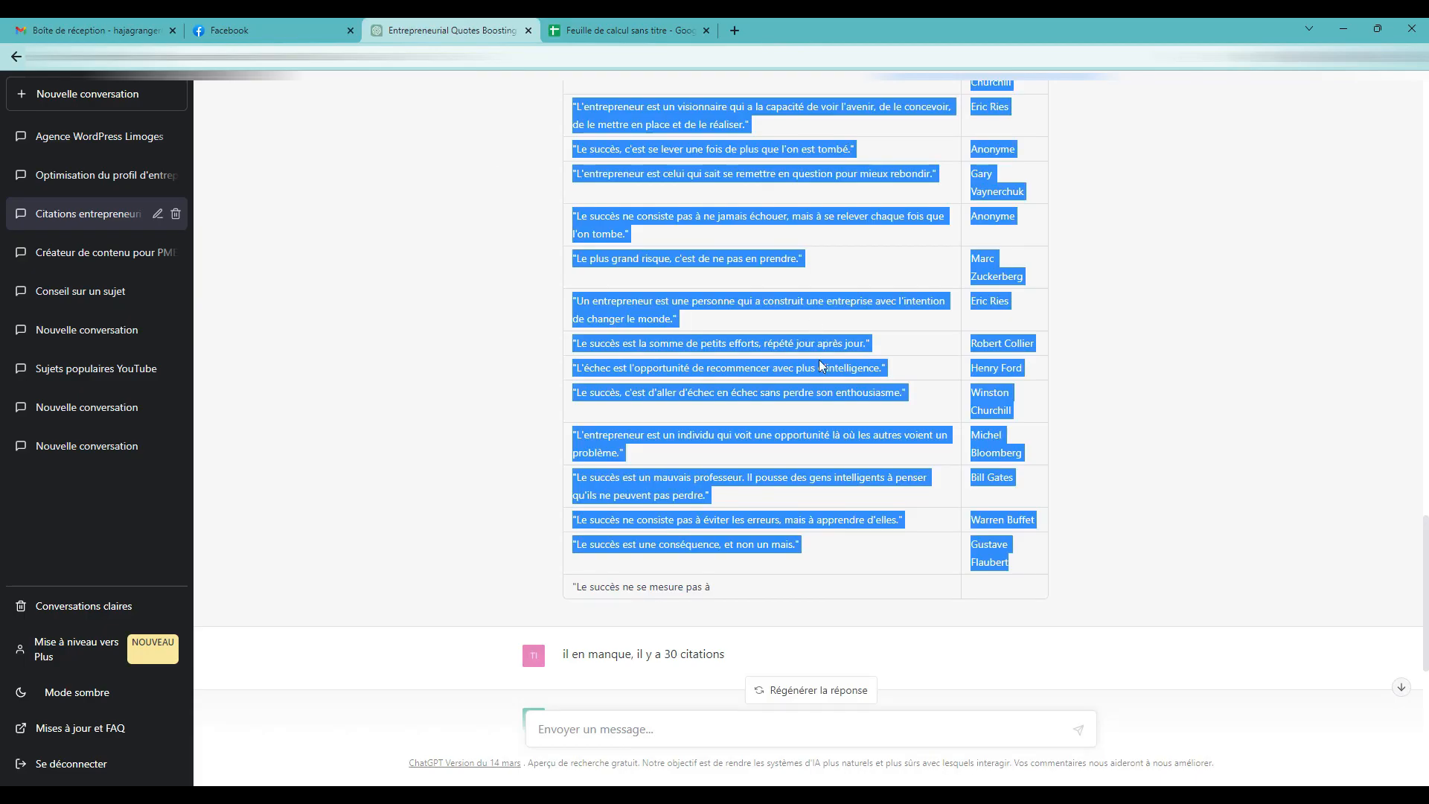
right_click(1002, 544)
click(1031, 556)
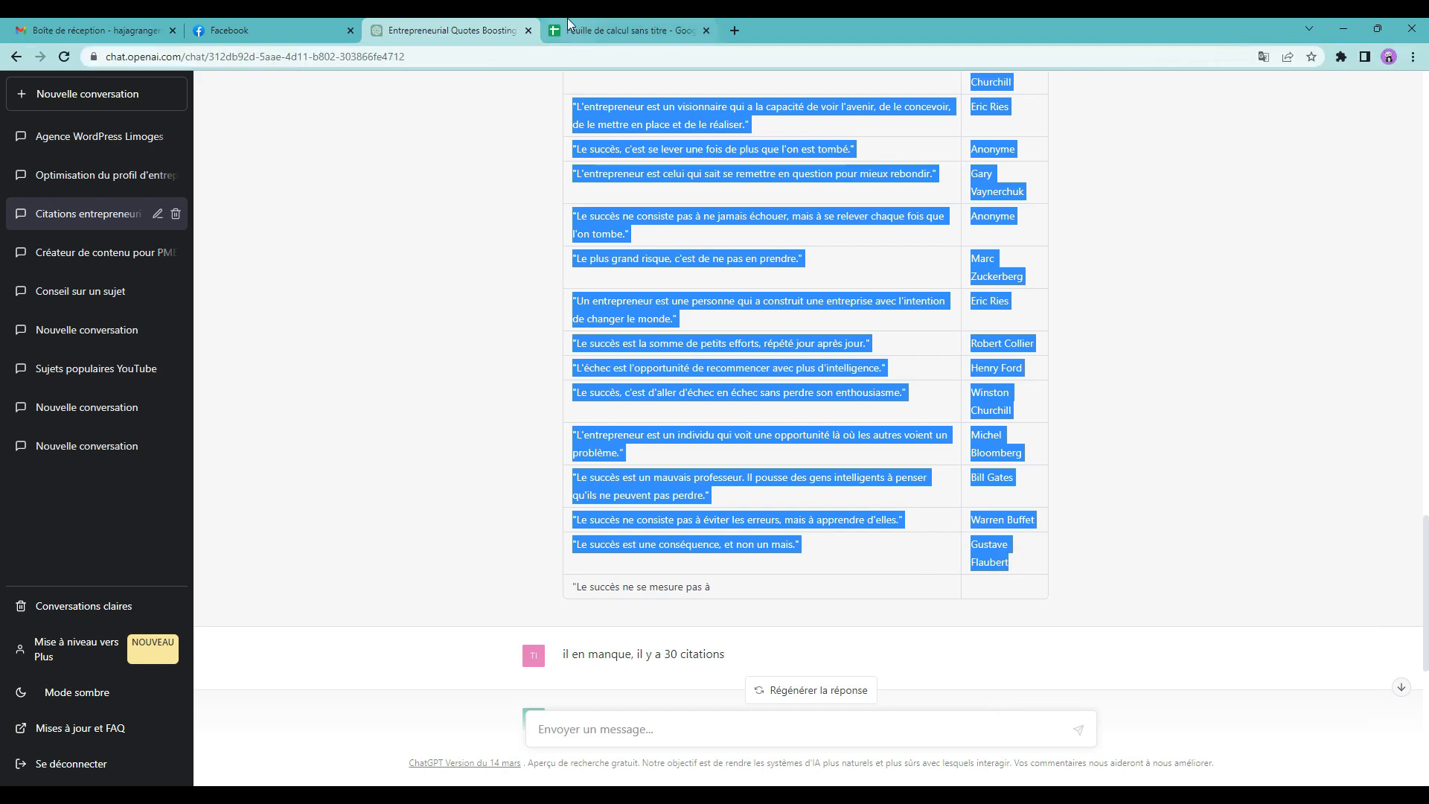
- Paste the copied table into the Google Sheets spreadsheet at cell A1 and fit columns A and B to their contents
click(618, 30)
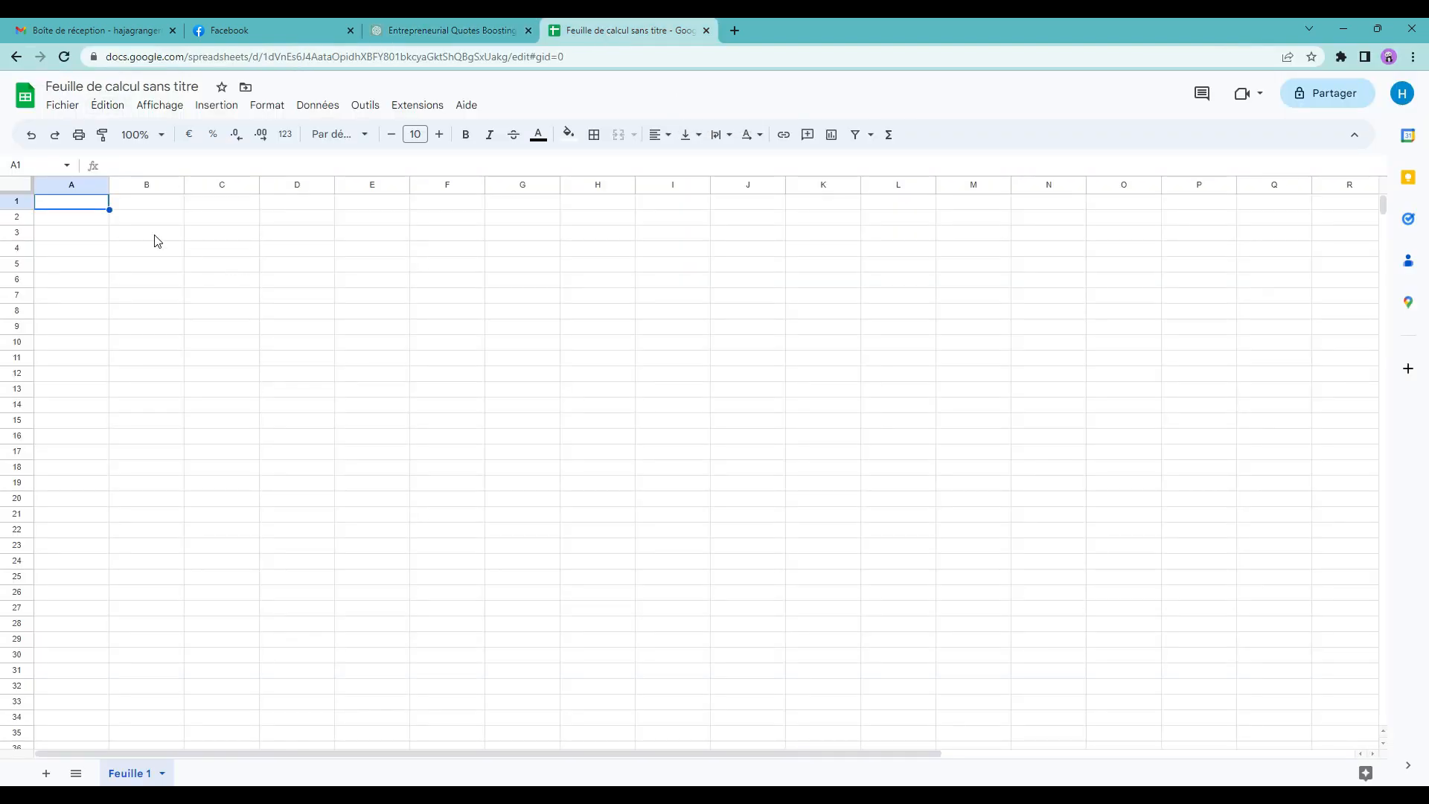
right_click(46, 204)
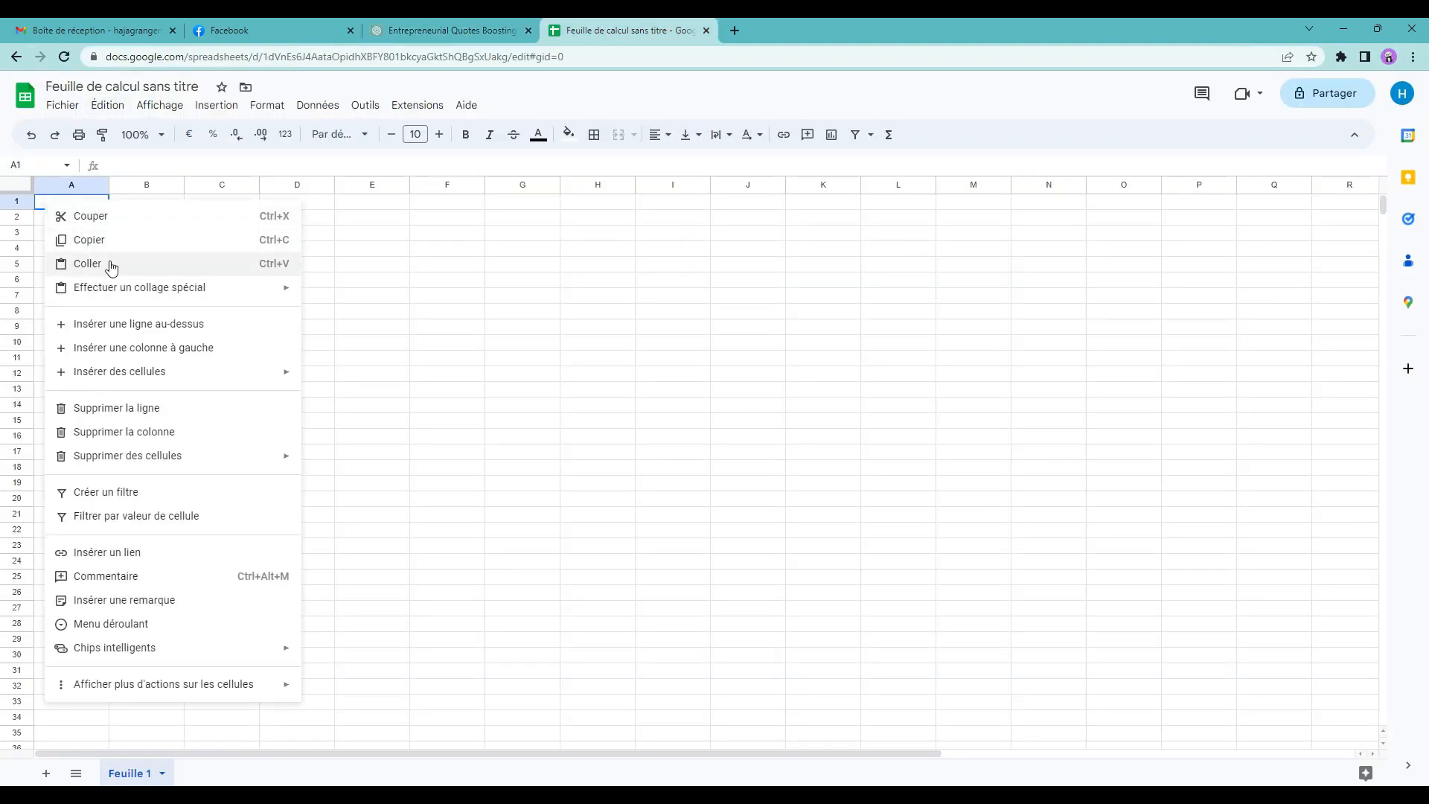
click(111, 266)
double_click(109, 184)
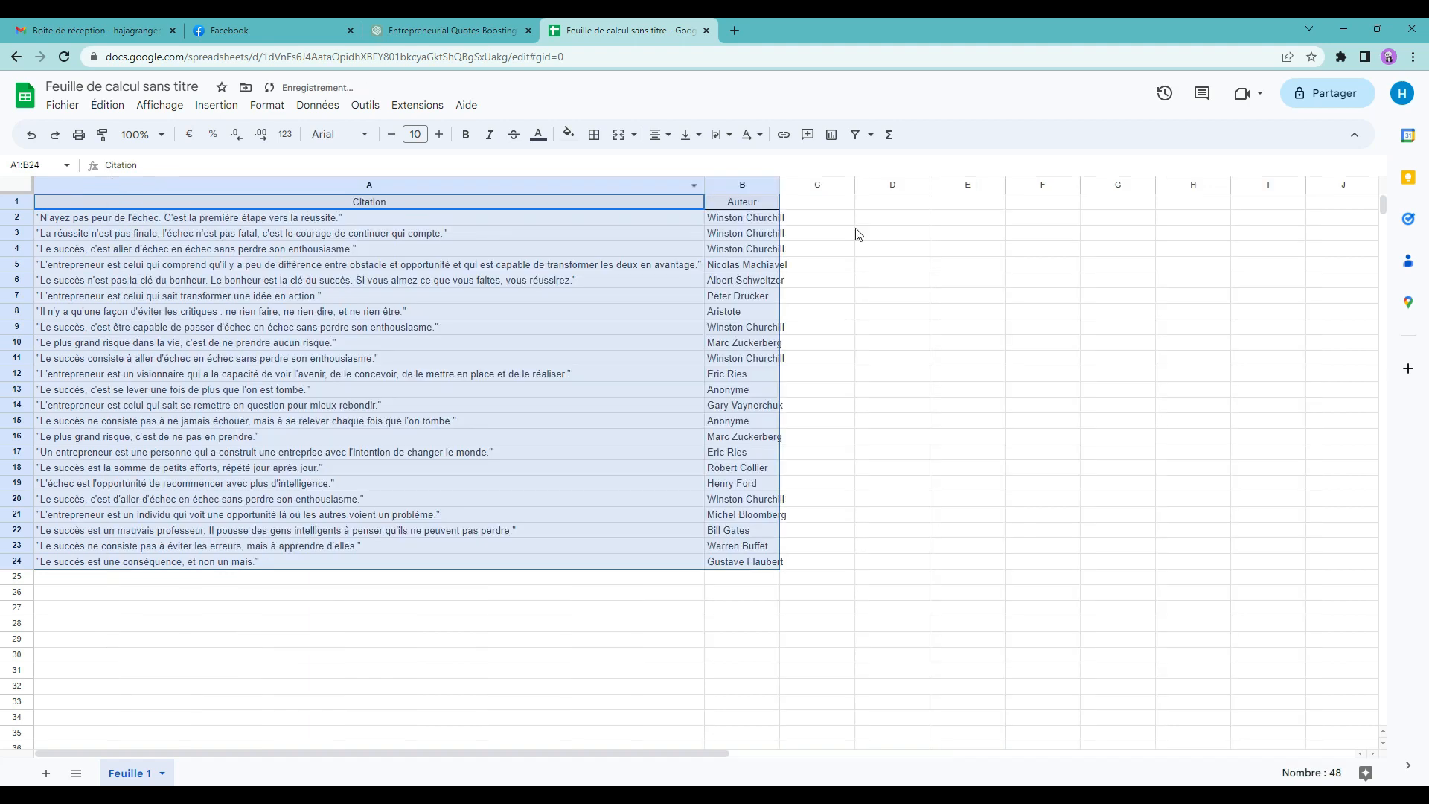
double_click(779, 184)
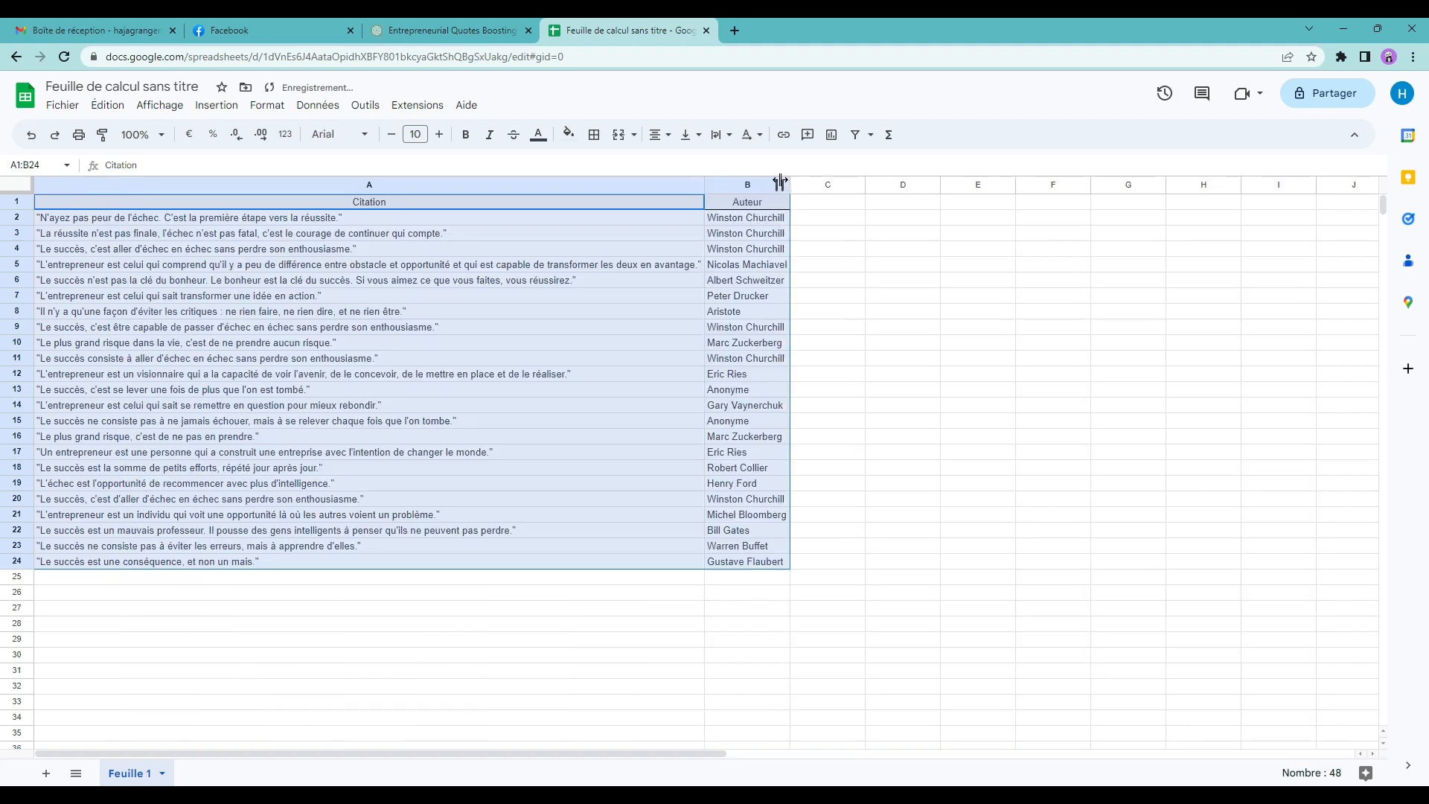
- Copy the four missing quotes with their authors, without the header row, from the second table in ChatGPT
click(453, 31)
scroll(1286, 381, down, 3)
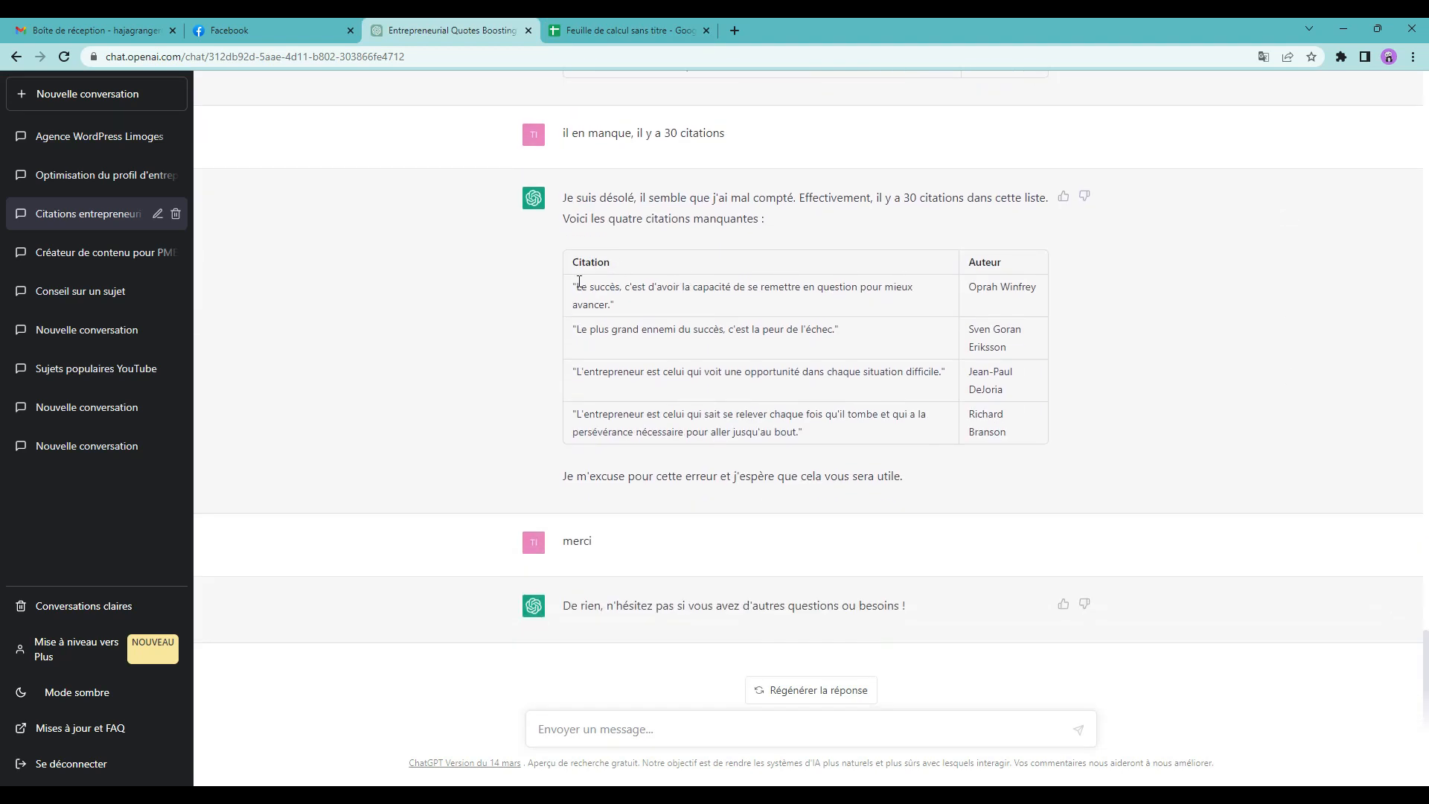
drag(574, 283, 1012, 441)
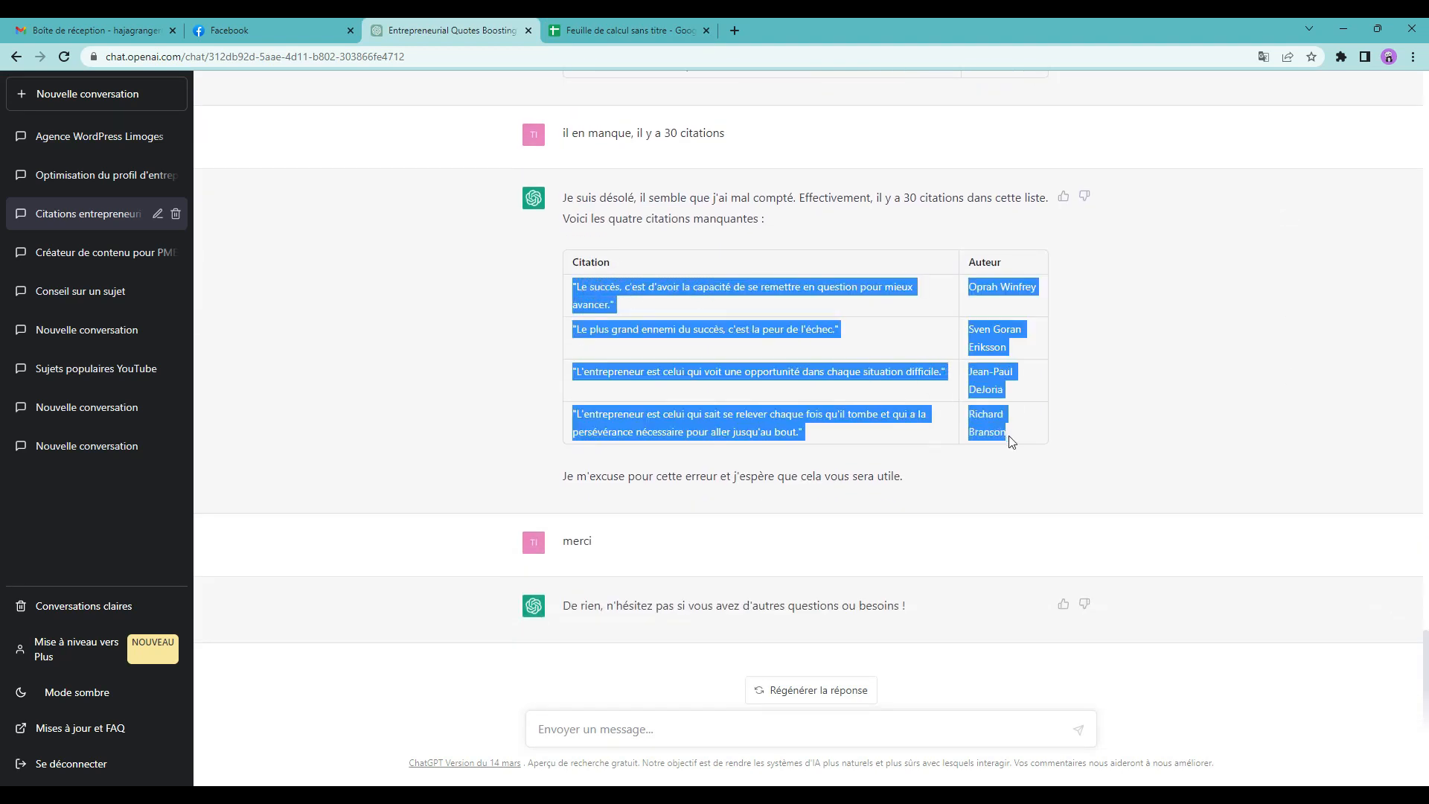
right_click(978, 414)
click(1018, 427)
- Paste the four additional quotes and authors into the Google Sheets spreadsheet at cell A25, below the existing rows
click(629, 30)
scroll(52, 418, down, 2)
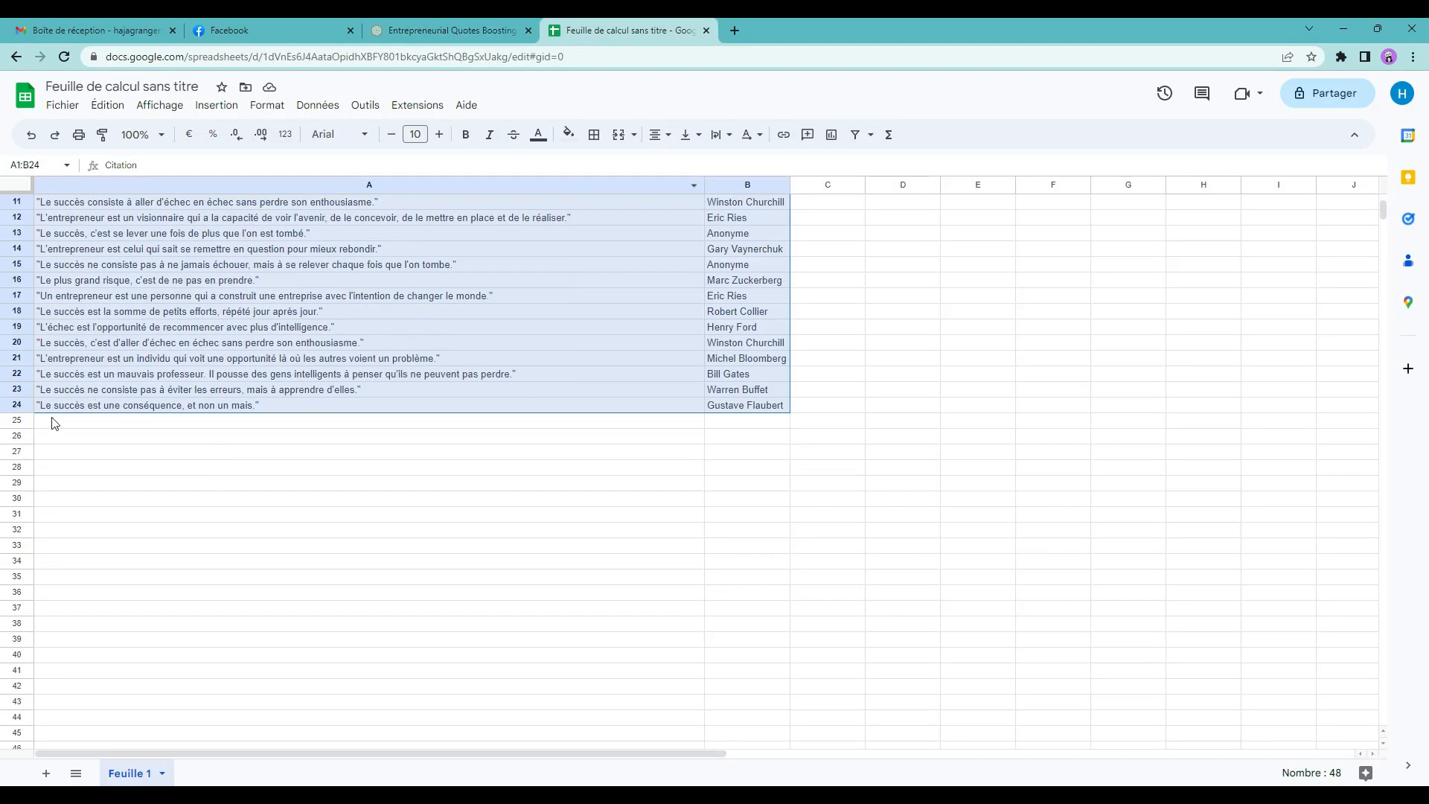
click(41, 421)
right_click(41, 421)
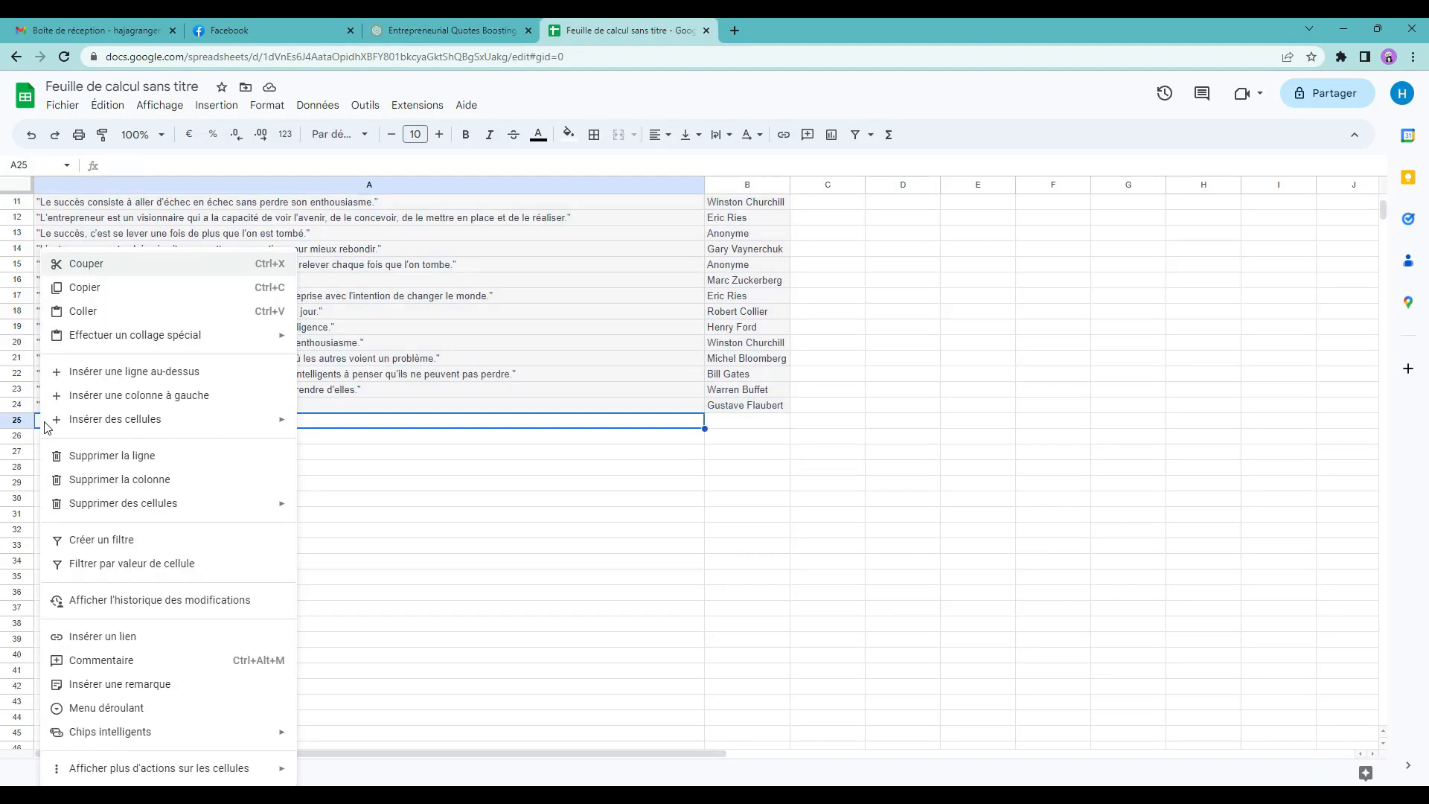
click(97, 311)
scroll(986, 473, up, 2)
click(900, 342)
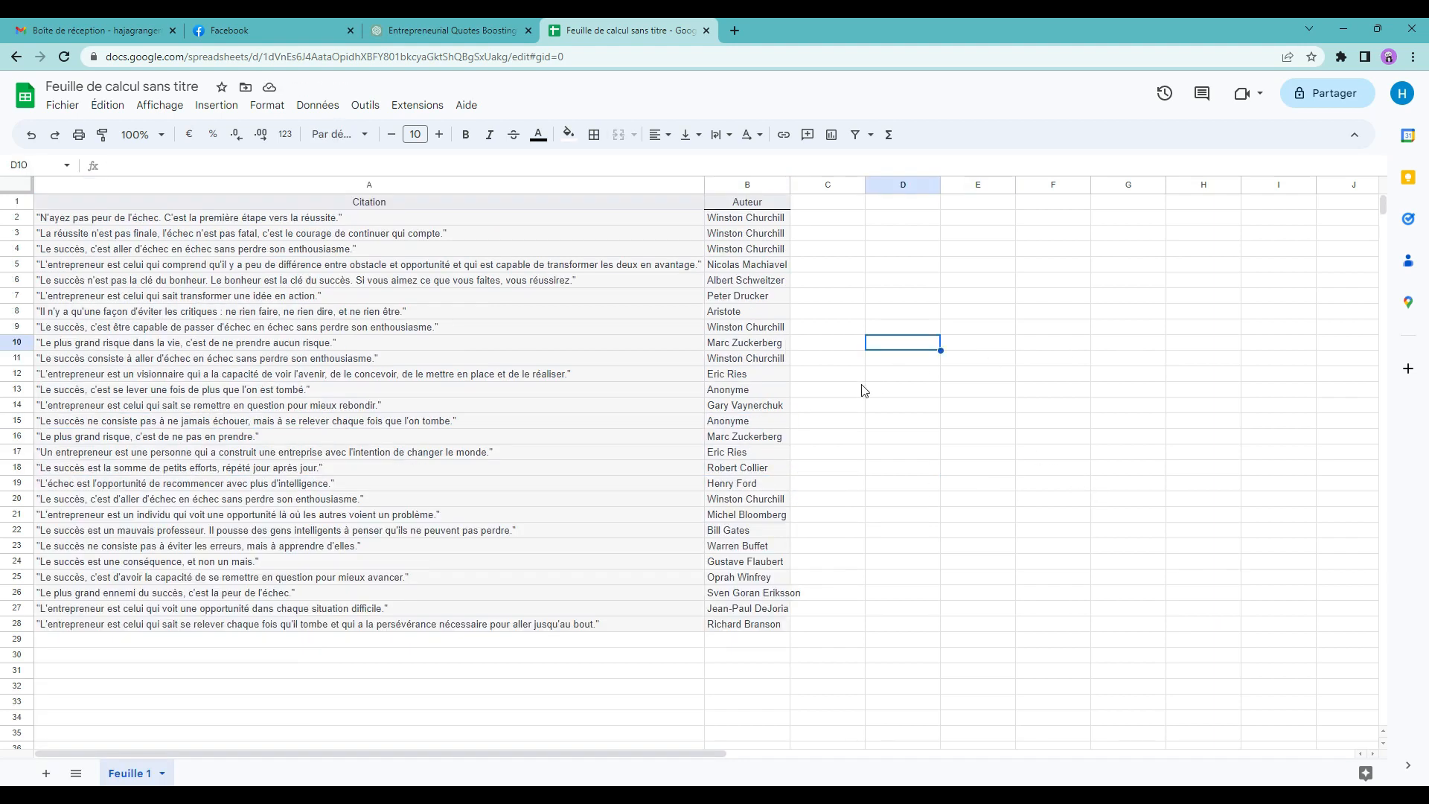
- Download the quotes spreadsheet as a comma-separated values (.csv) file
click(72, 111)
mouse_move(135, 301)
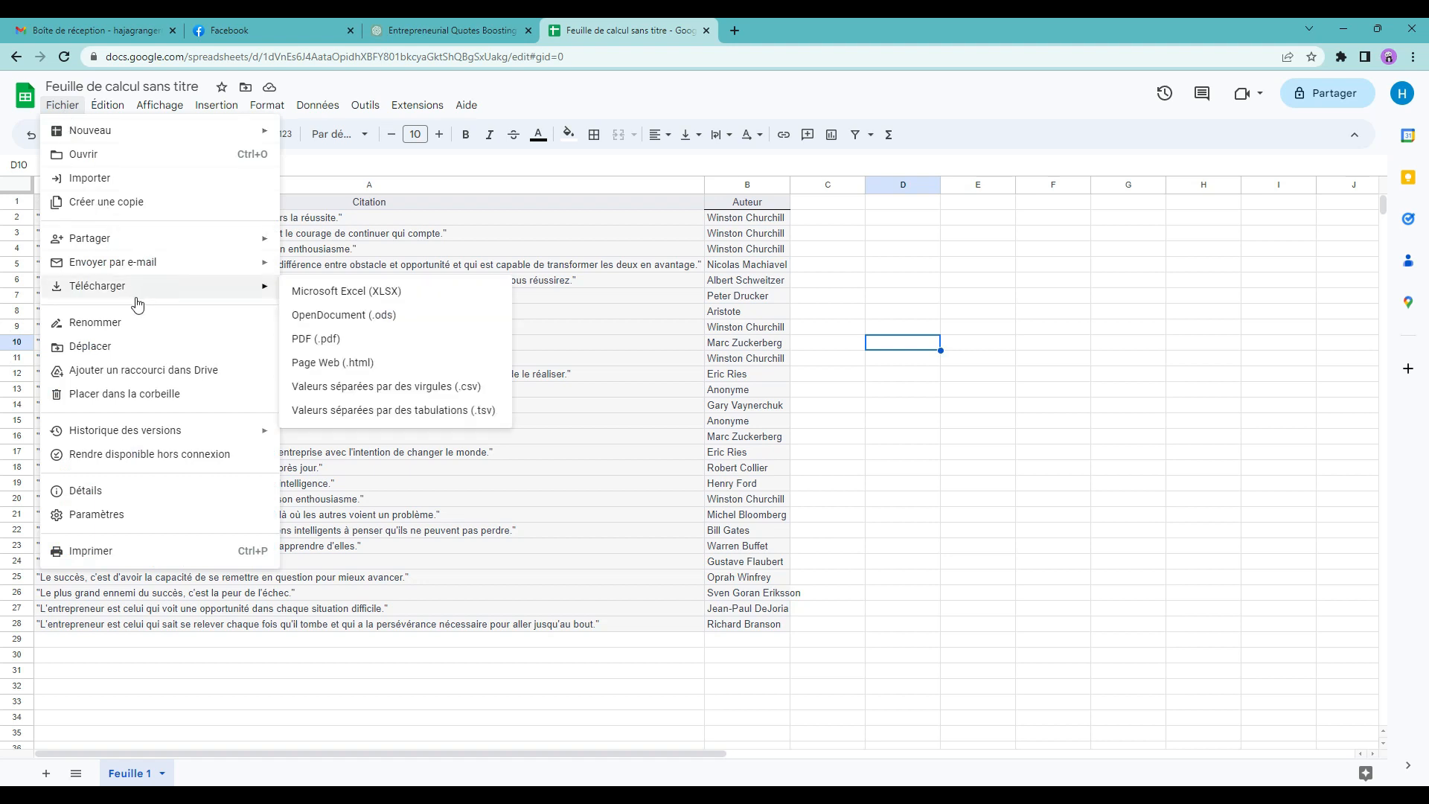
click(386, 399)
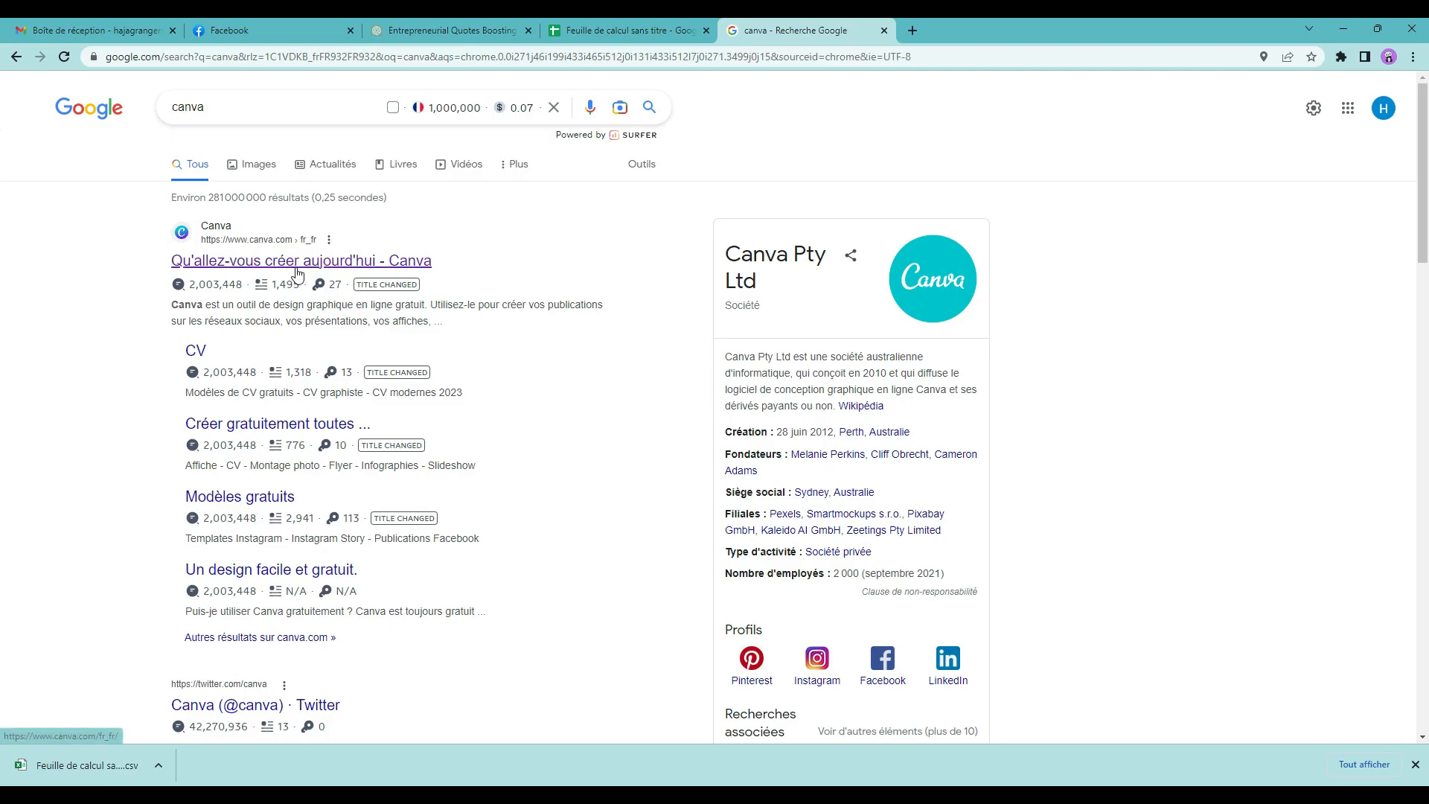
- Open the Canva website from the search results and search its templates for "post instagram"
click(297, 270)
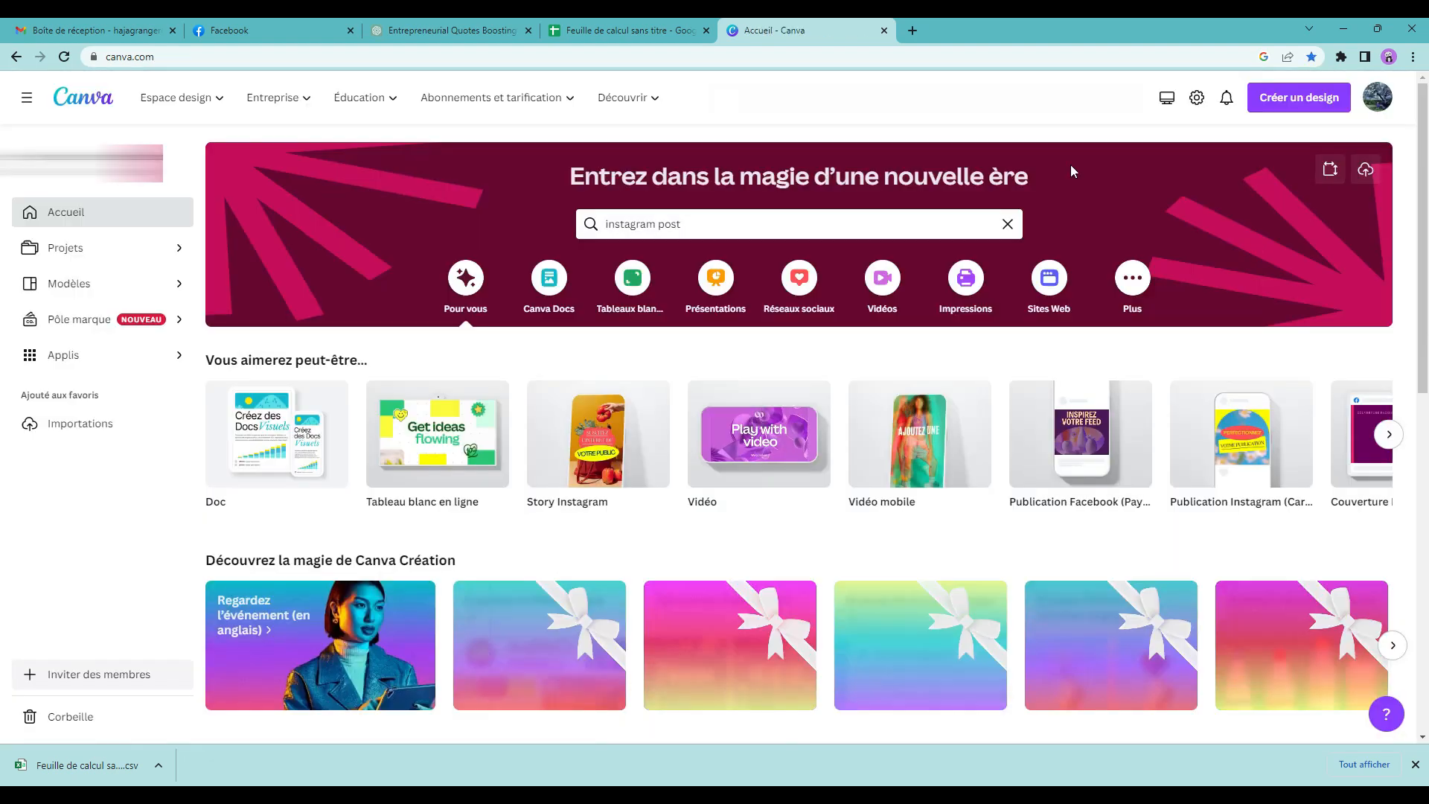
drag(707, 225, 558, 218)
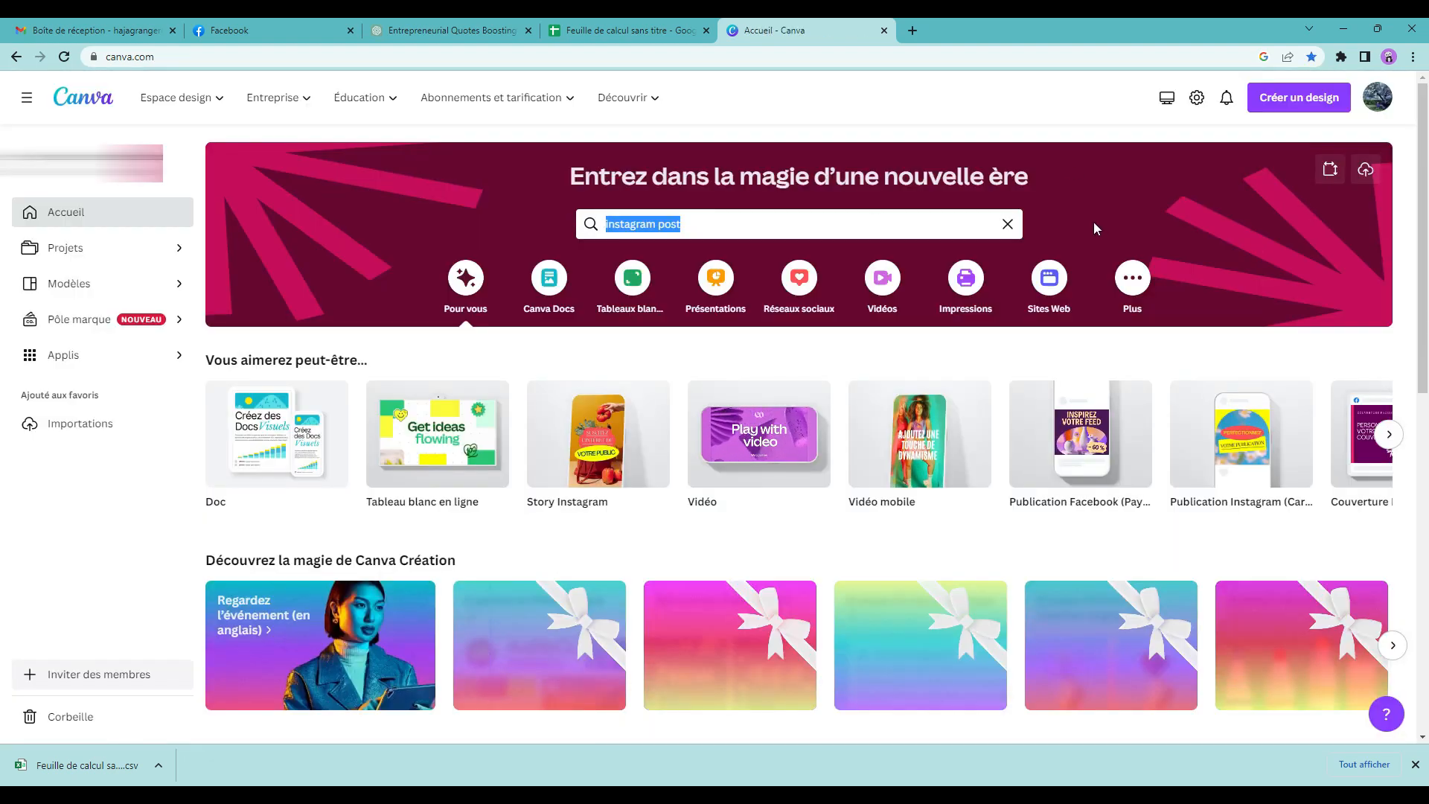
text(post instagram)
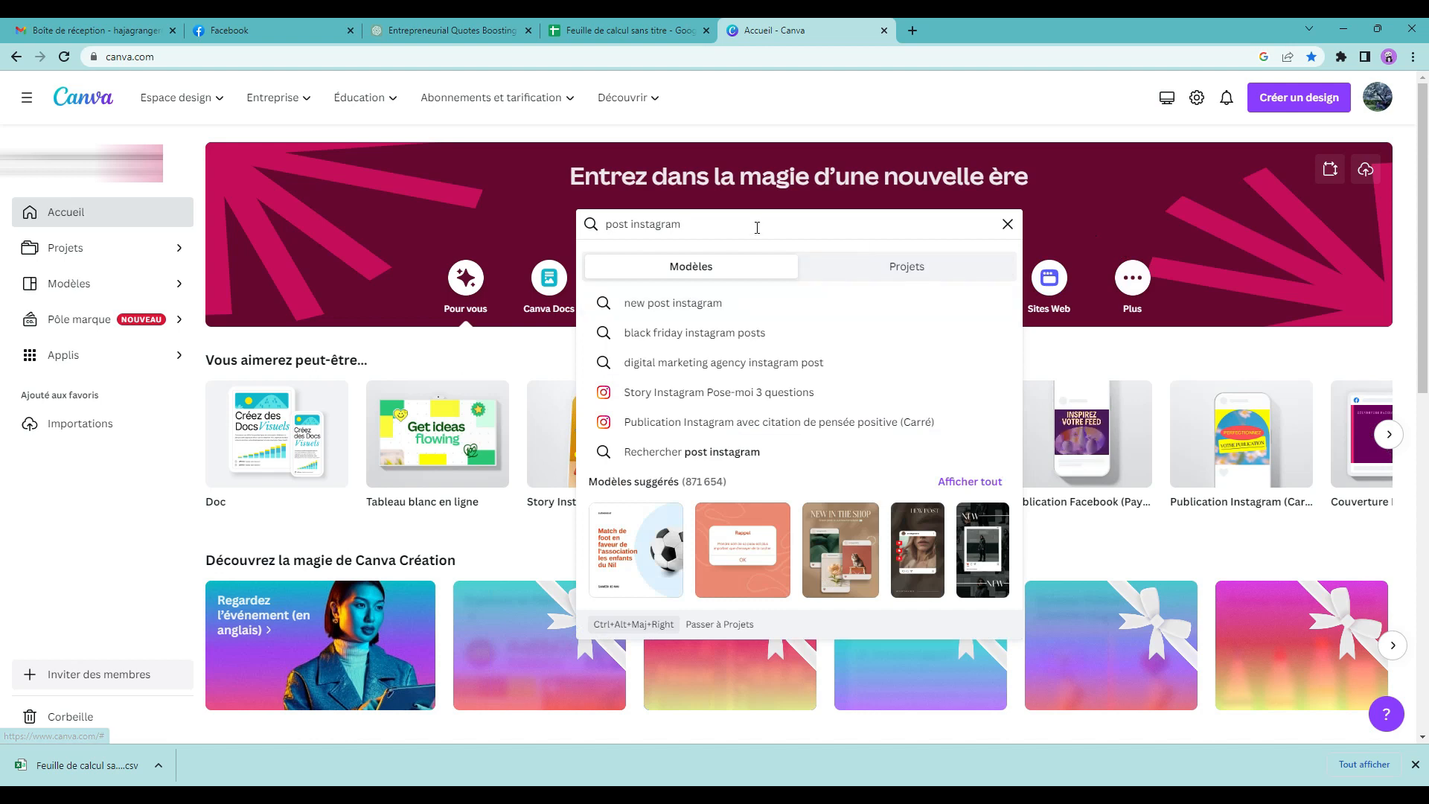
key(Return)
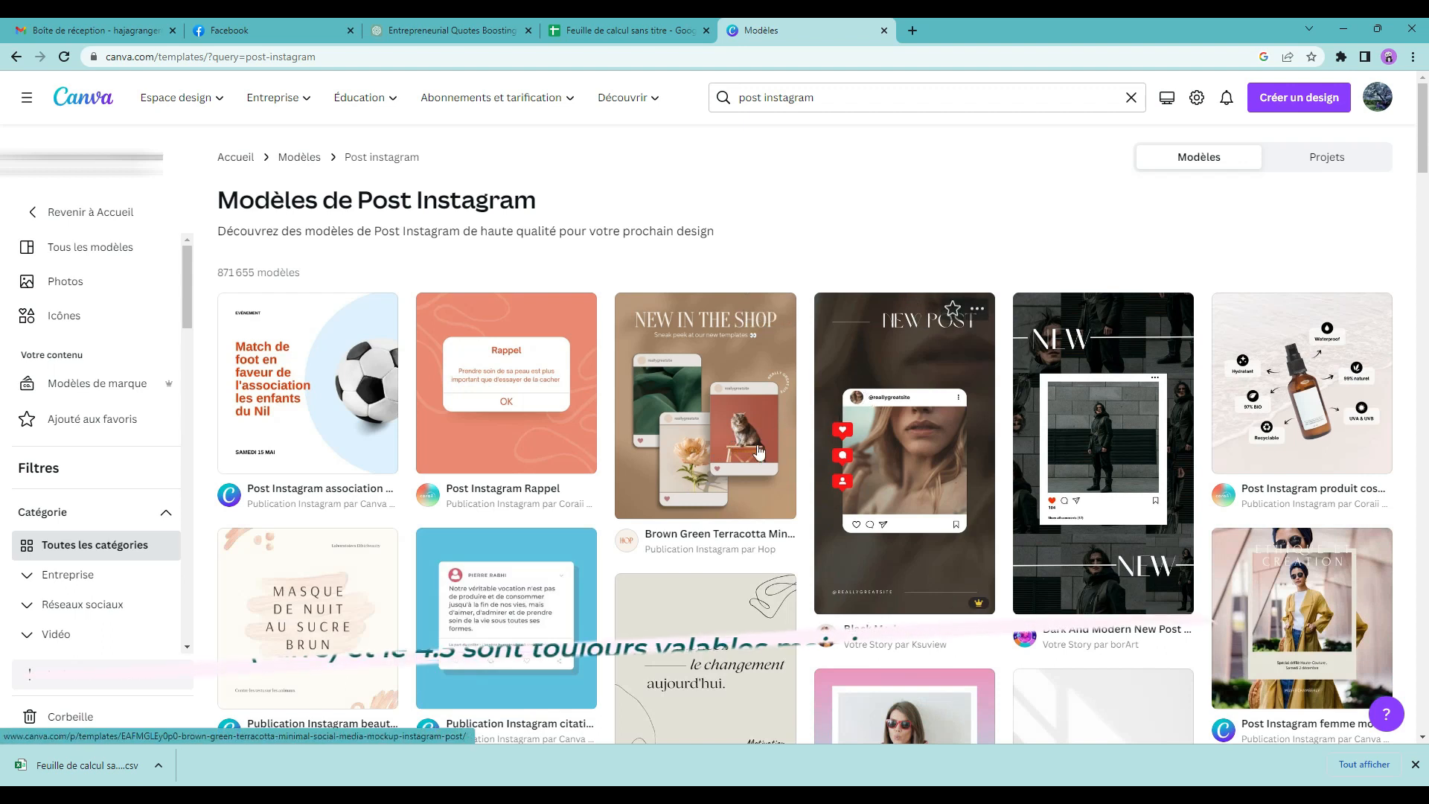
- Open the 1080 × 1350 px template "Brown Green Terracotta Minimal Social Media Mockup Instagram Post" for customizing
scroll(702, 506, down, 1)
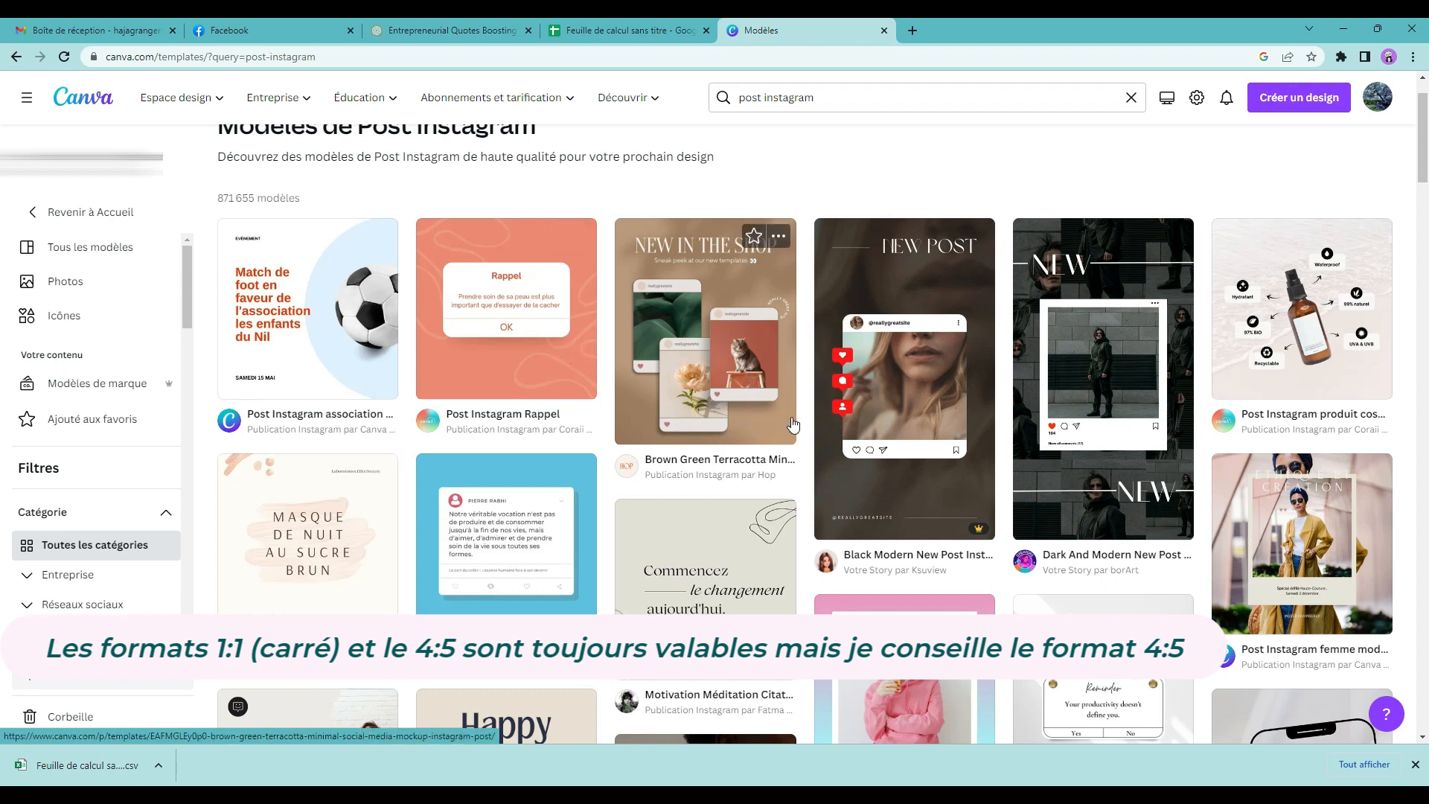
click(764, 417)
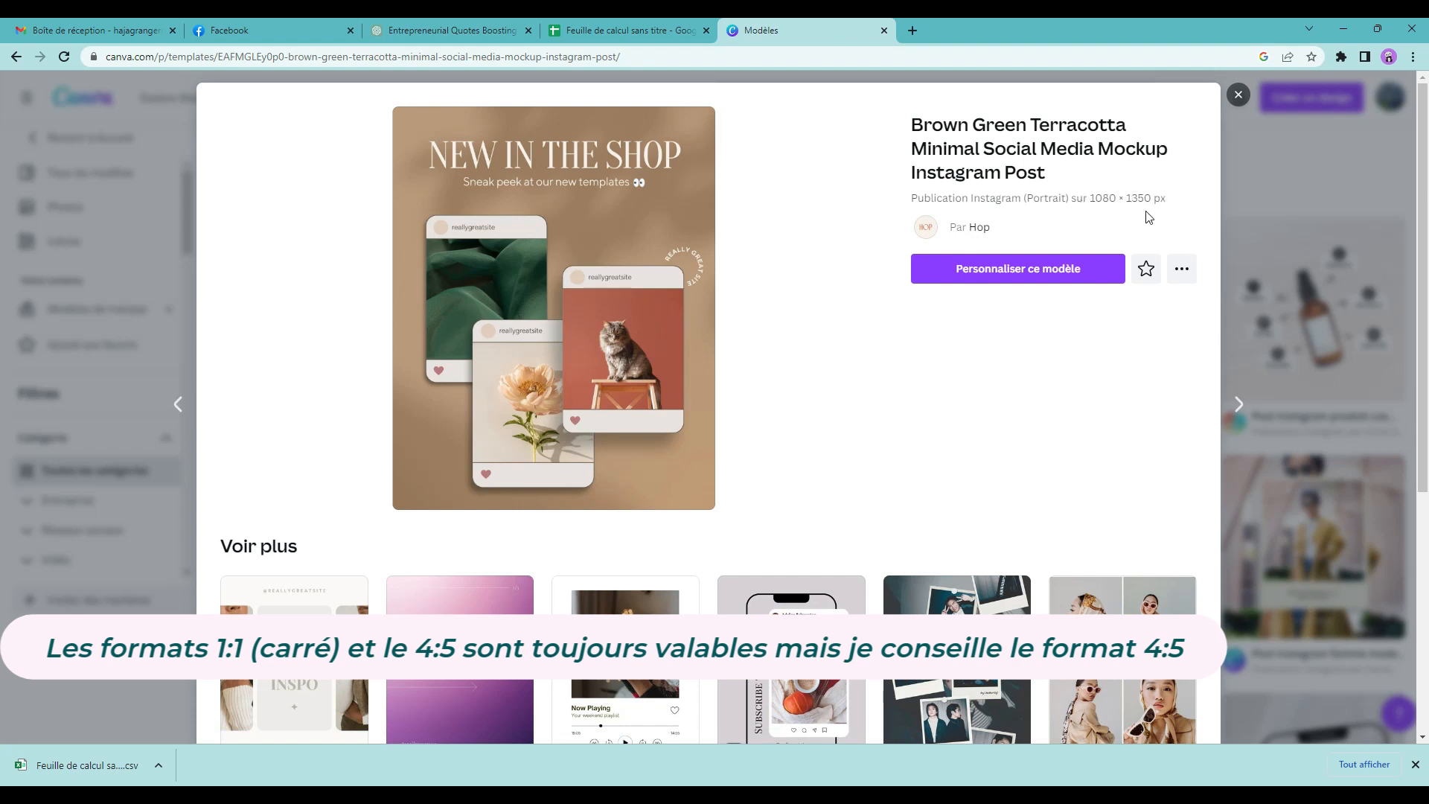
click(985, 277)
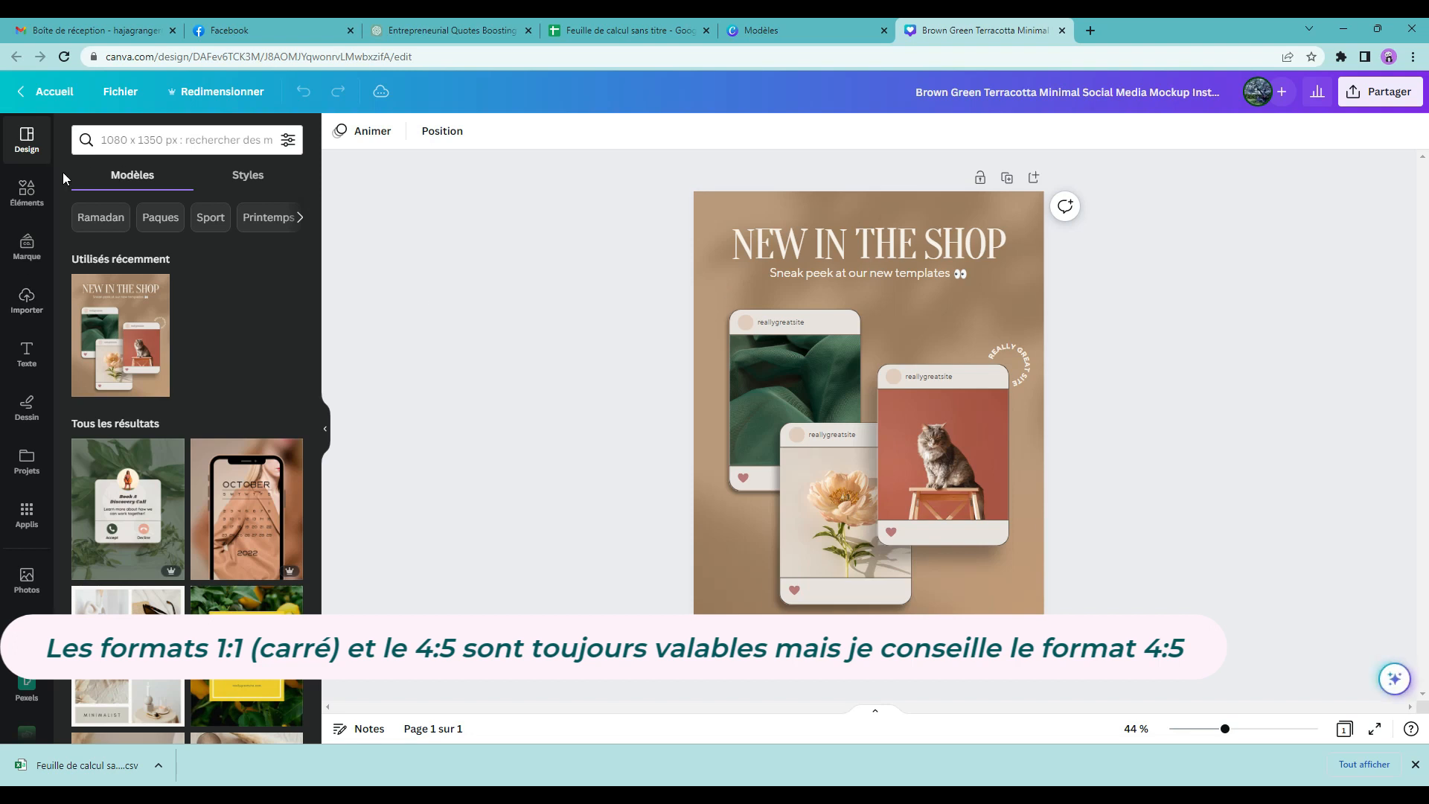
- Search the design templates for "citation" and apply the paperclip note template reading "The better the question, the better the answer"
click(155, 143)
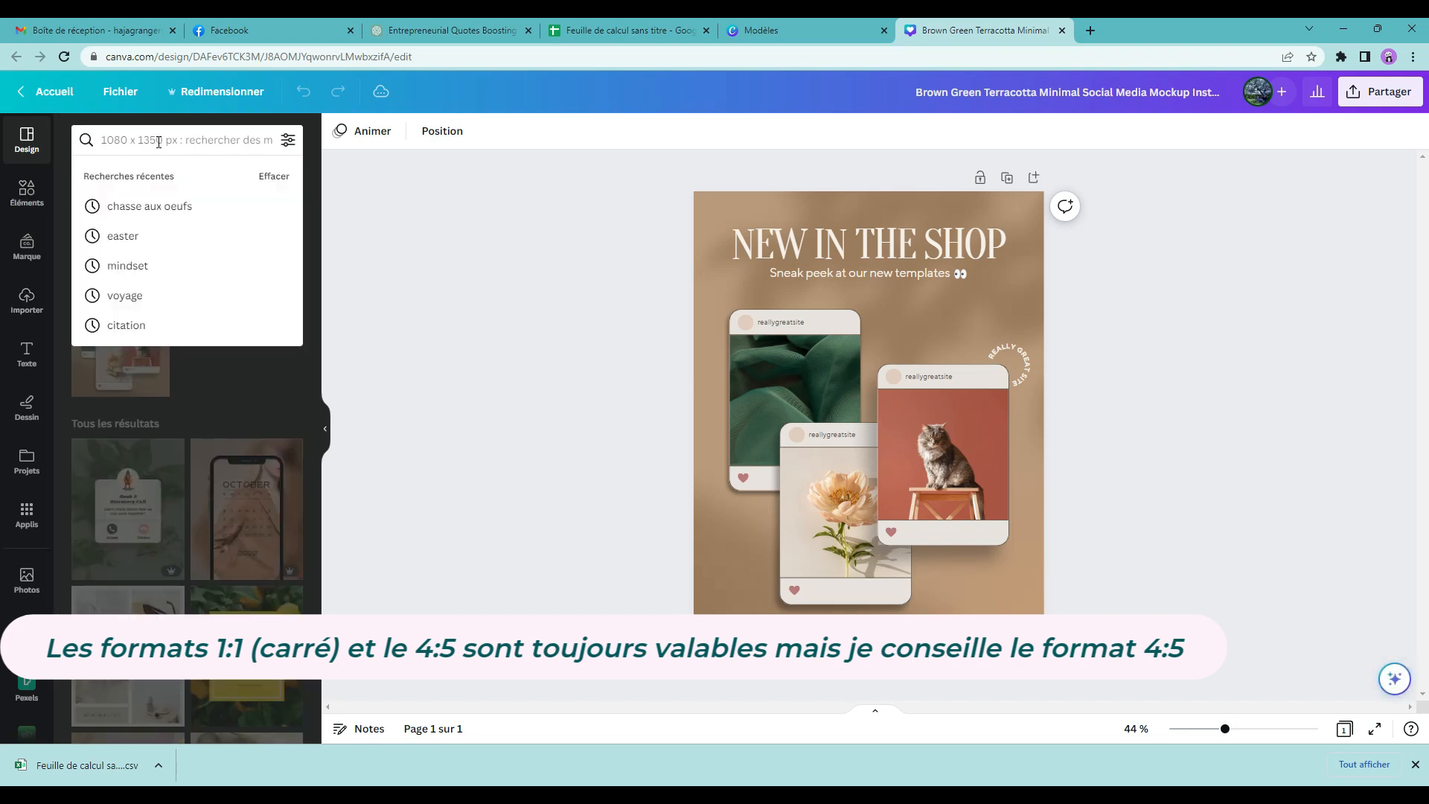
text(citation)
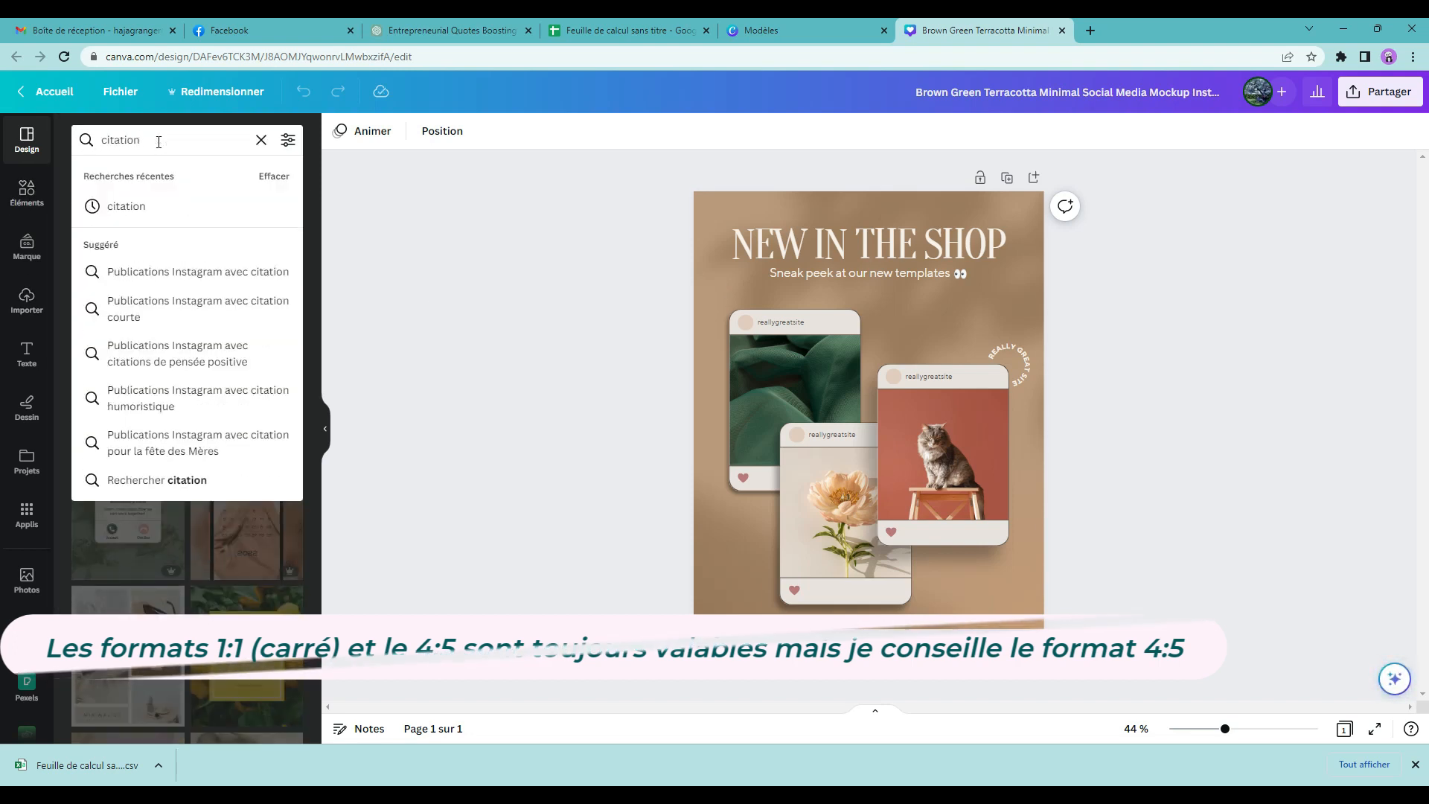
key(Return)
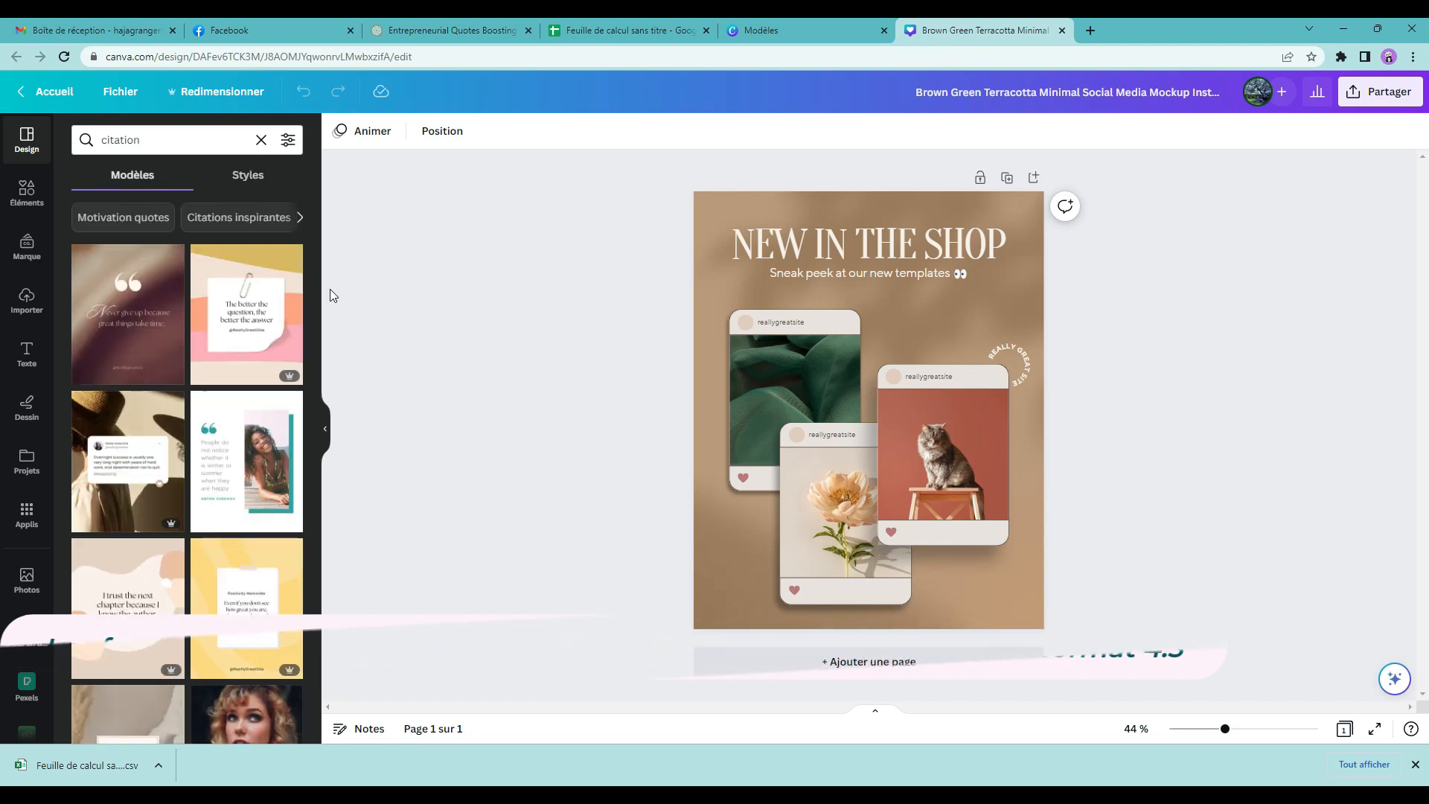
scroll(253, 401, down, 3)
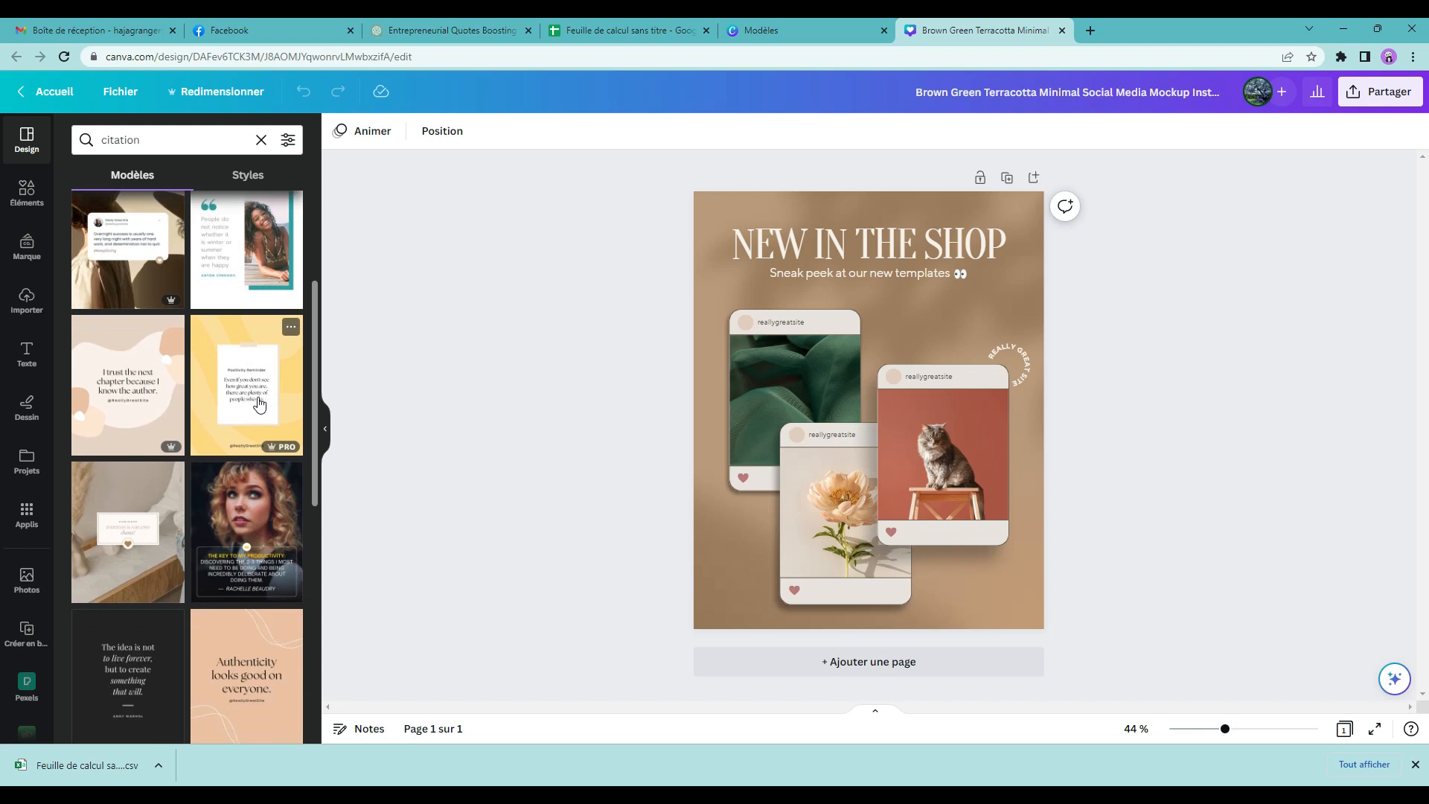
scroll(249, 410, down, 3)
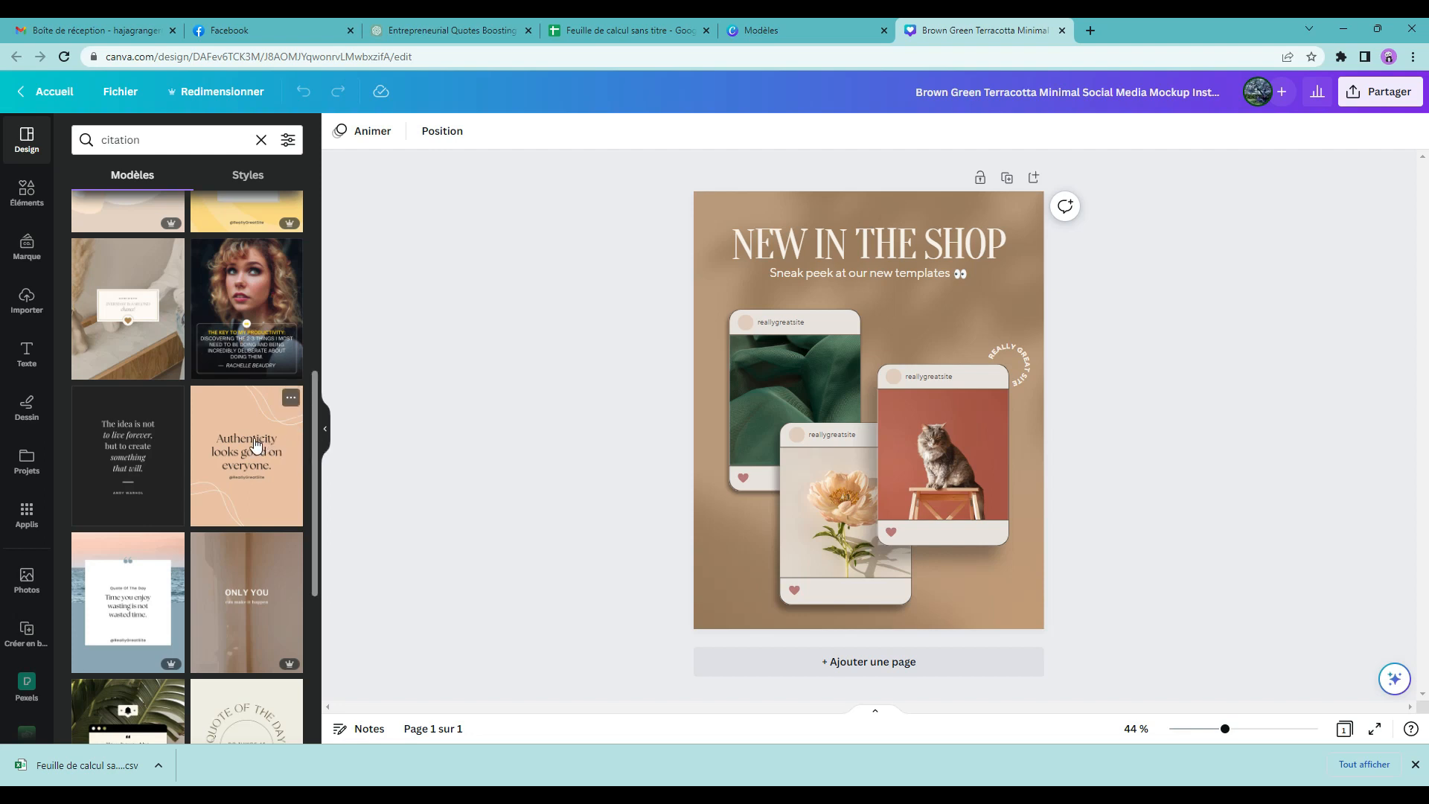
scroll(256, 444, up, 5)
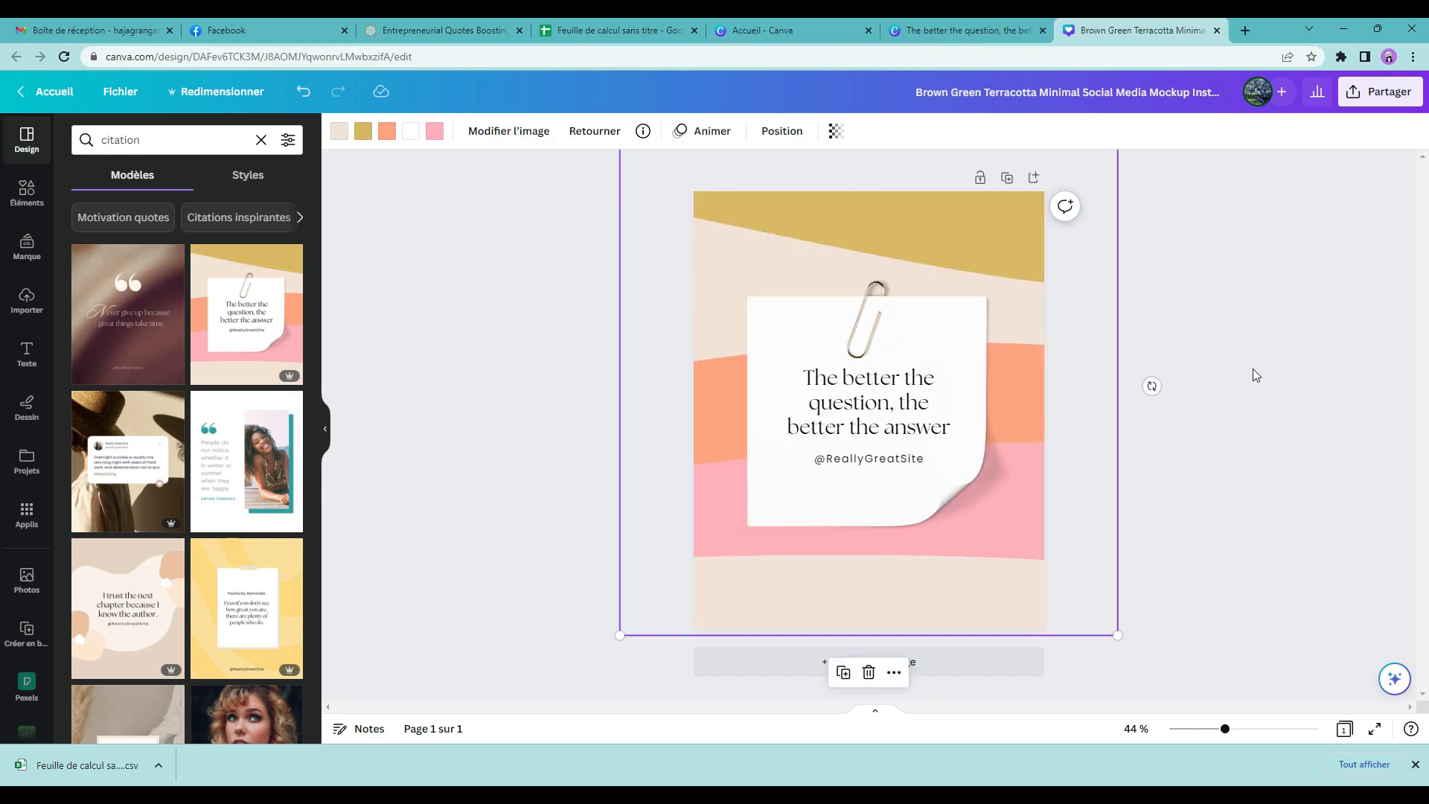
- Recolour the striped background with brand palette colours: beige to very pale pink, mustard to dark green, and orange to turquoise
click(1259, 375)
click(881, 226)
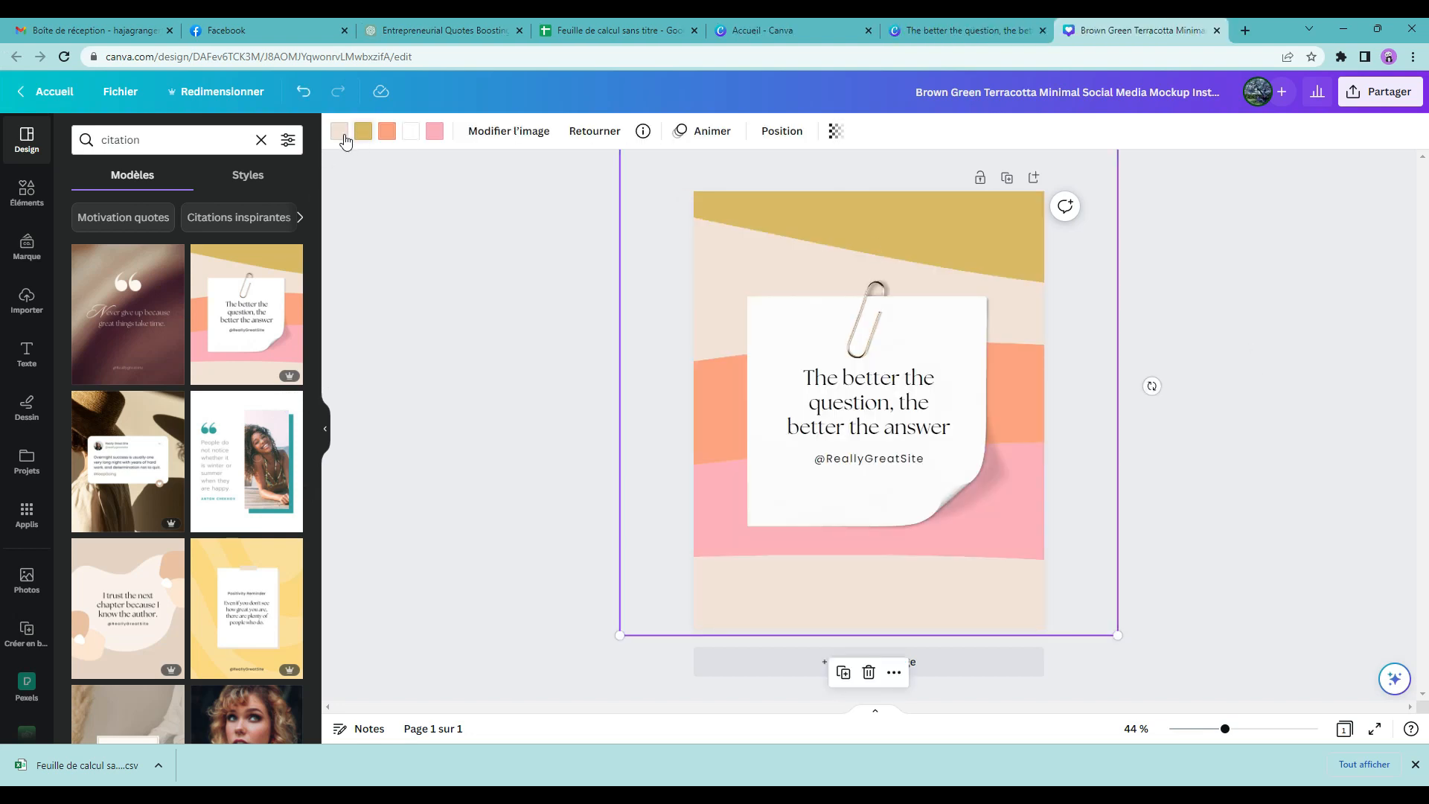
click(338, 131)
click(87, 471)
click(363, 131)
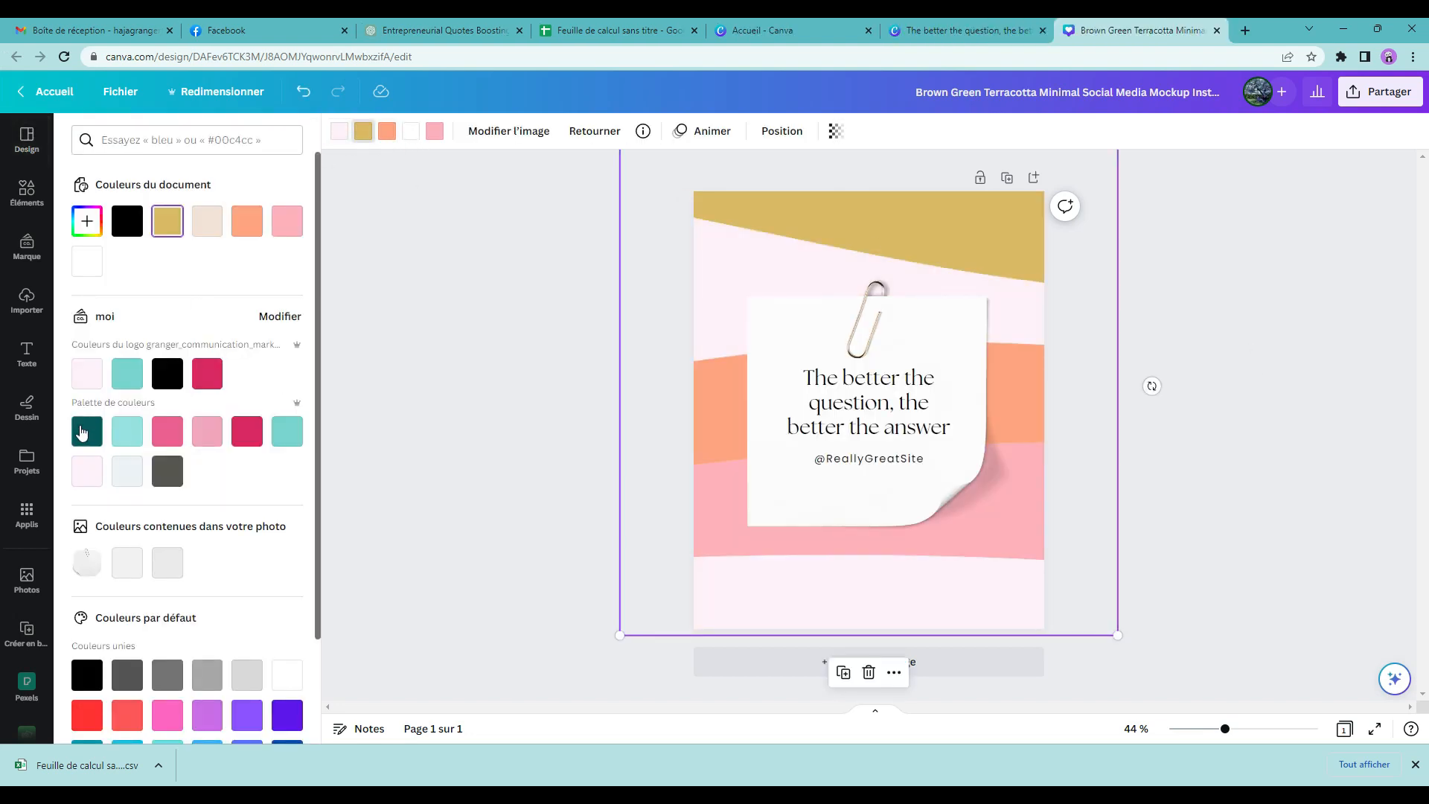
click(87, 431)
click(387, 131)
click(288, 433)
- Change the background's white to the palette's dark grey and its light pink stripe to the brighter medium pink
click(410, 131)
click(167, 471)
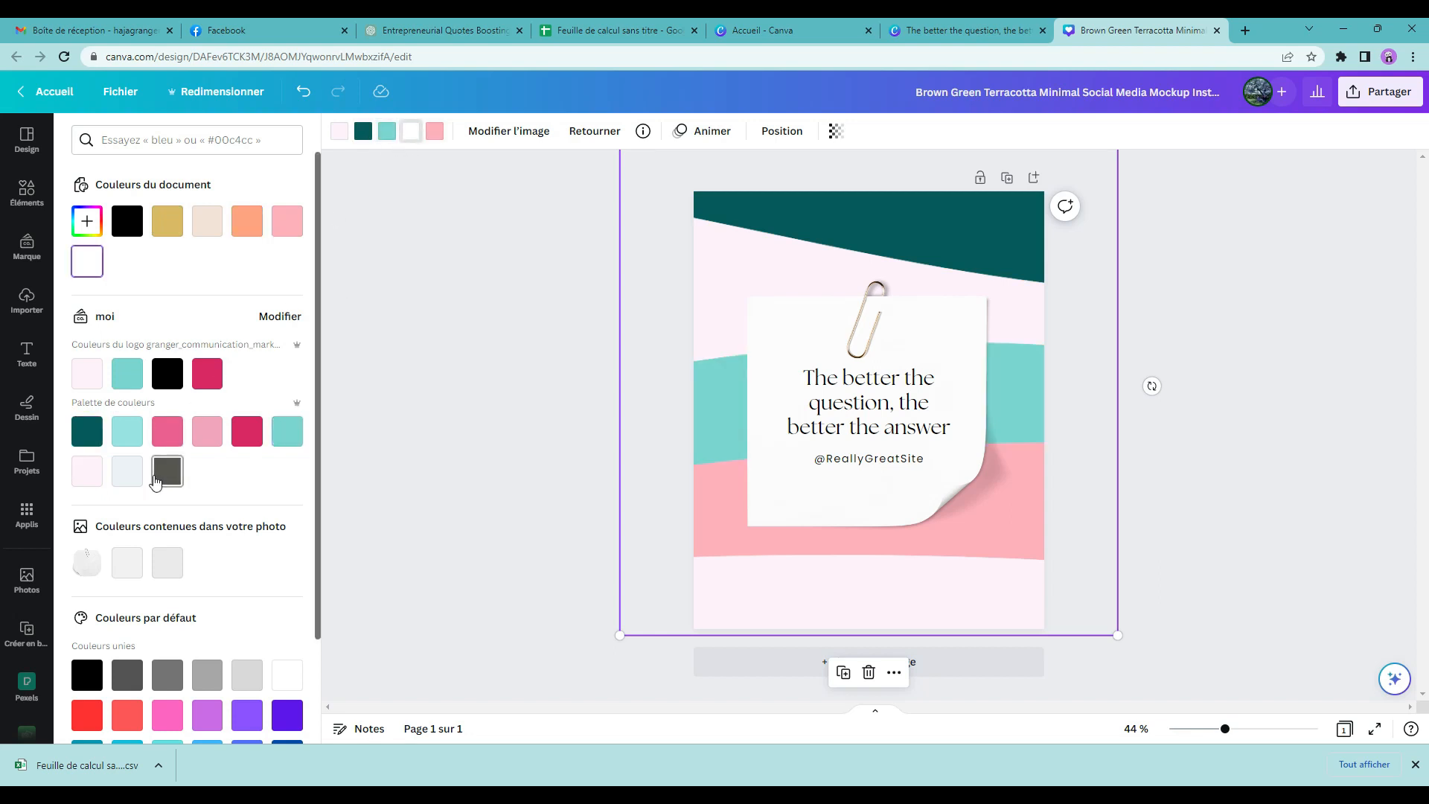
click(435, 131)
click(242, 433)
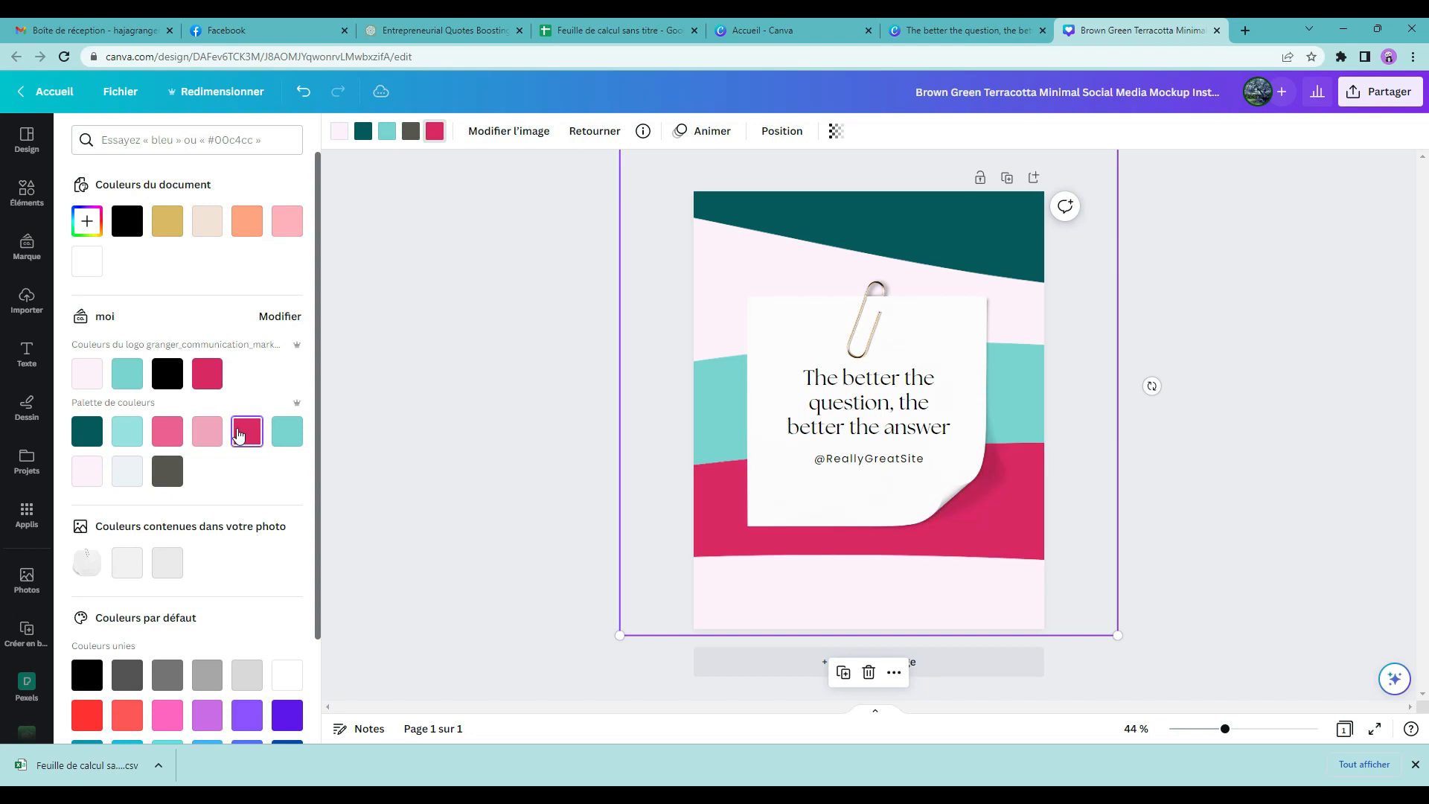
click(167, 432)
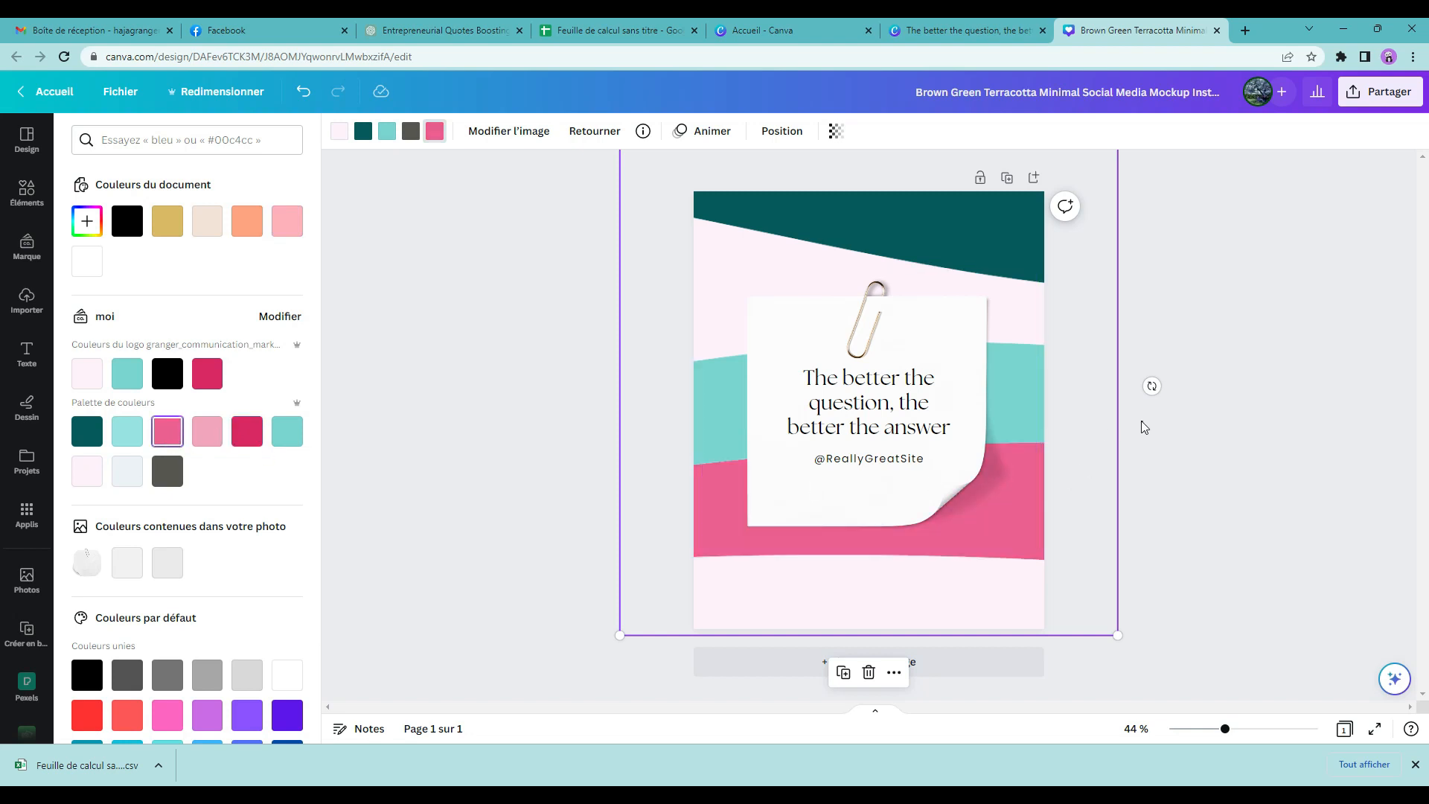
- Enlarge the paperclip note image and reposition it so the paper covers most of the page's width
click(953, 345)
drag(1036, 269, 1117, 203)
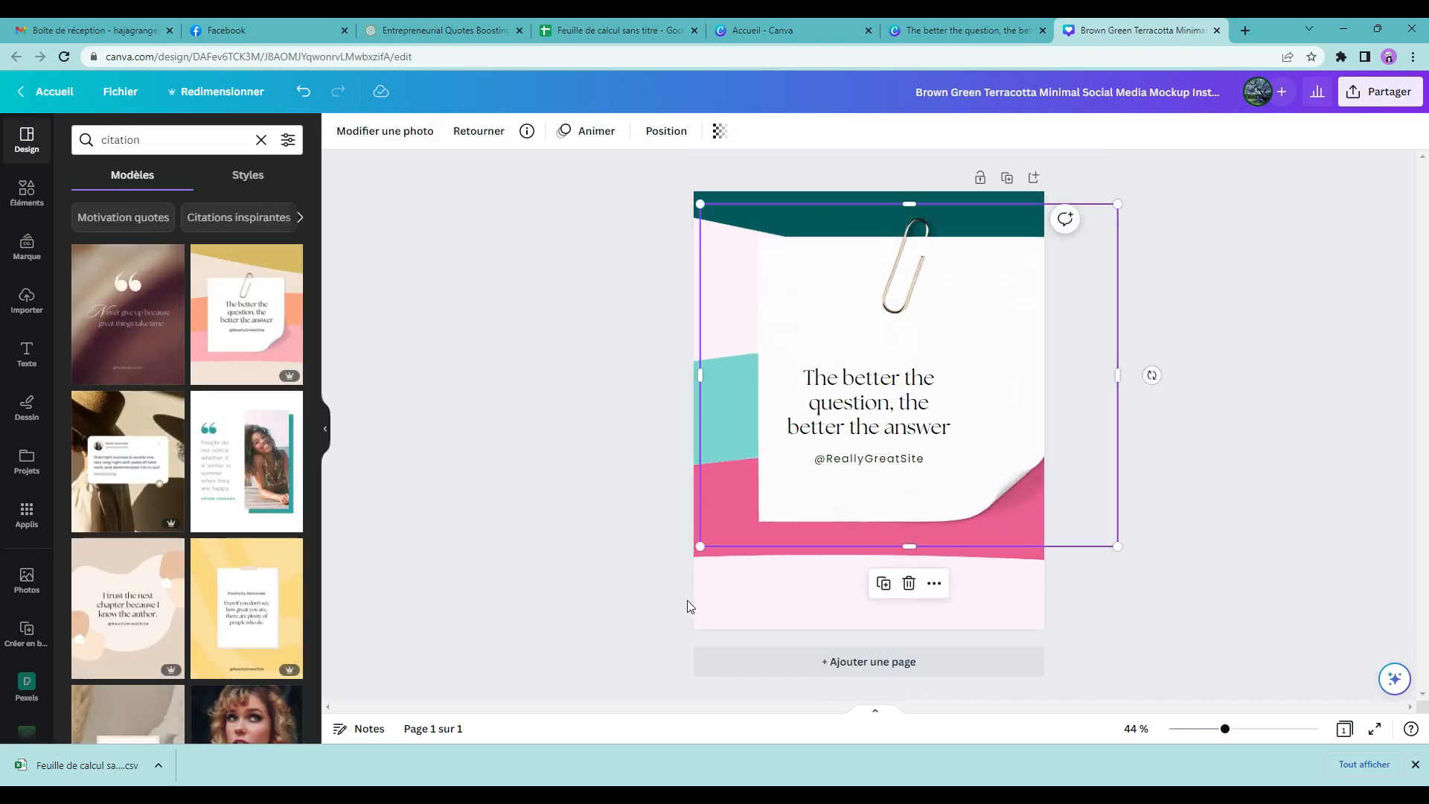
drag(700, 546, 682, 561)
drag(996, 362, 972, 382)
click(778, 606)
drag(868, 410, 852, 408)
click(1221, 437)
click(831, 418)
click(857, 333)
click(824, 497)
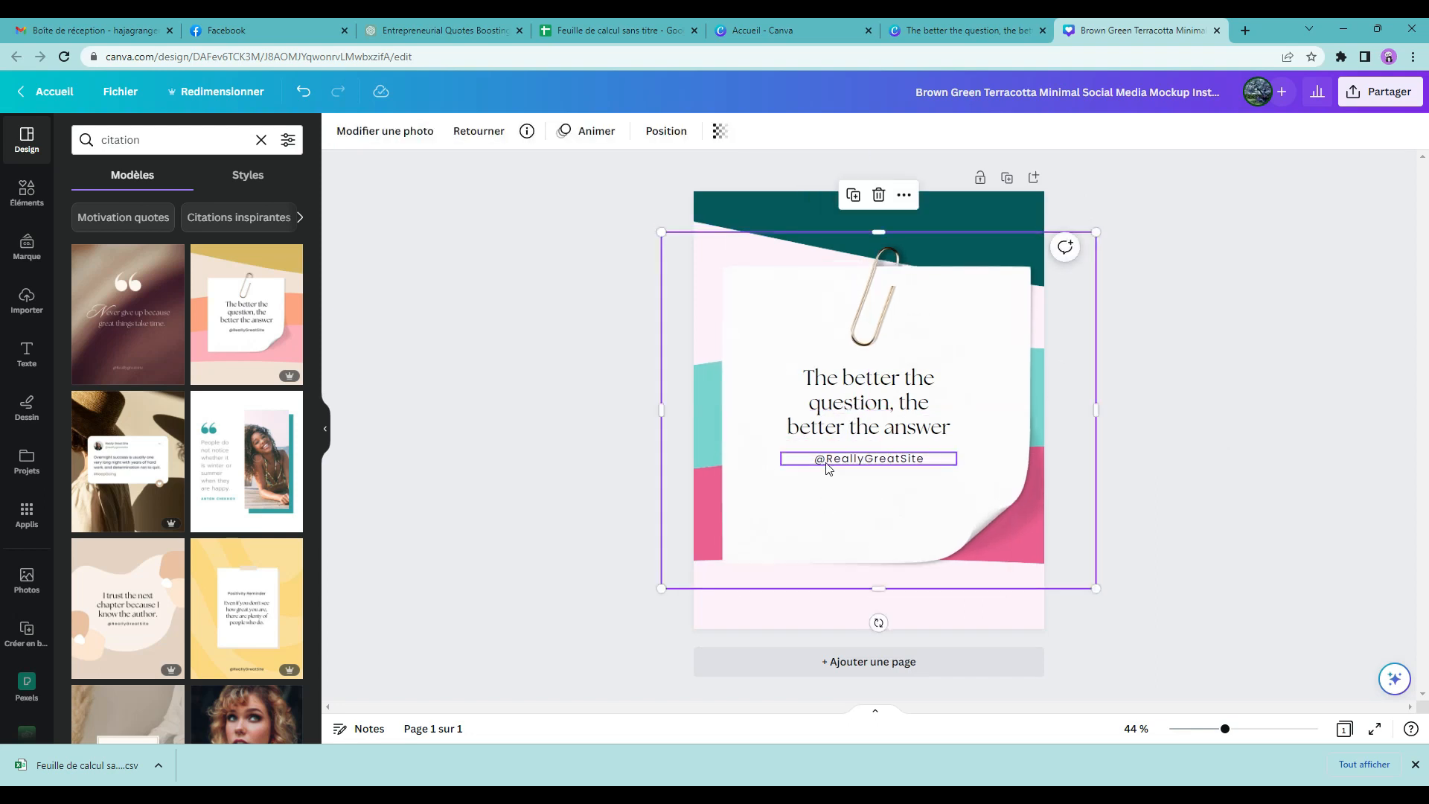
- Move the quote text up and to the left on the note and set its font size to 40
click(828, 467)
drag(830, 469, 826, 460)
click(828, 425)
drag(803, 376, 768, 366)
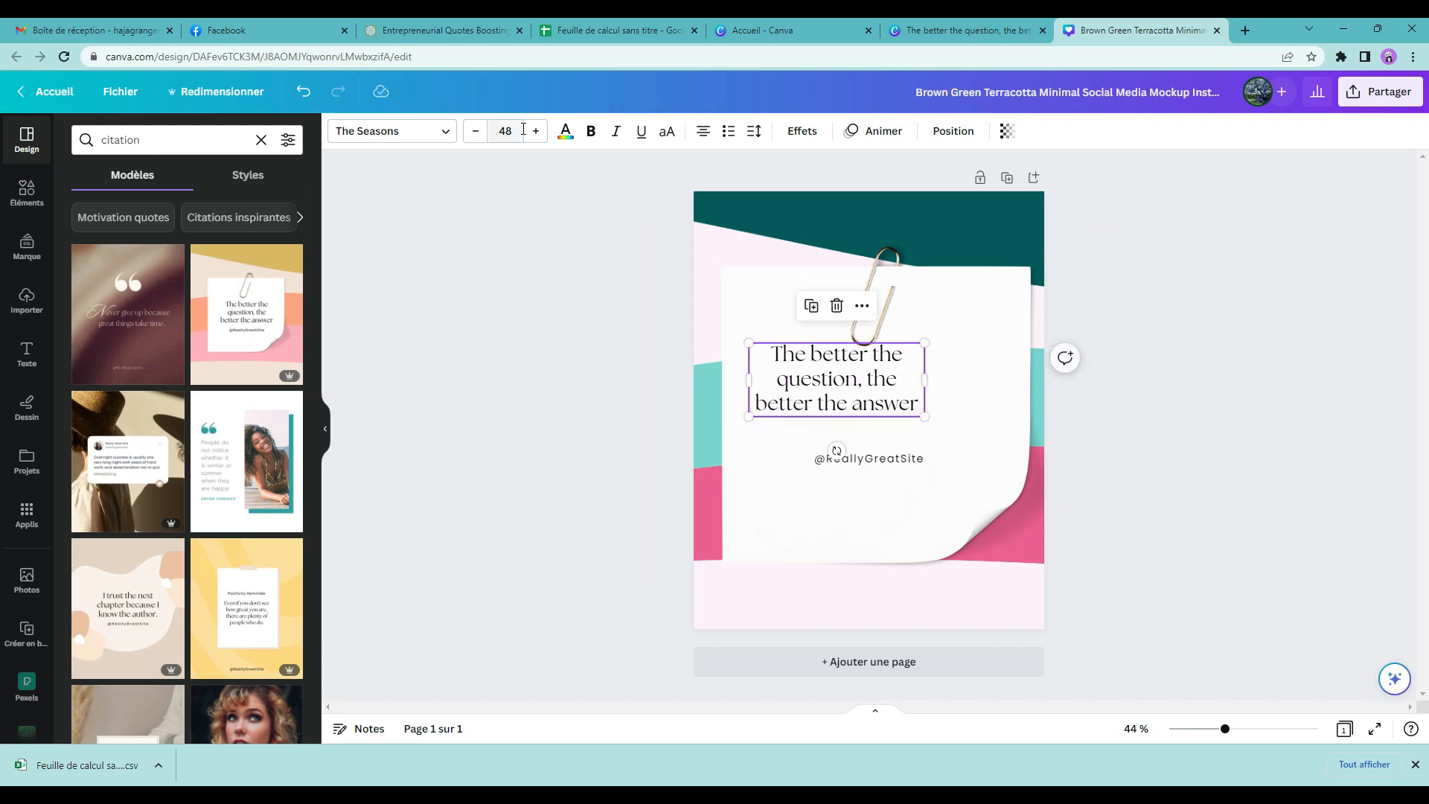
click(514, 131)
text(40)
click(1223, 465)
click(888, 463)
drag(888, 463, 860, 545)
click(805, 387)
drag(805, 387, 803, 391)
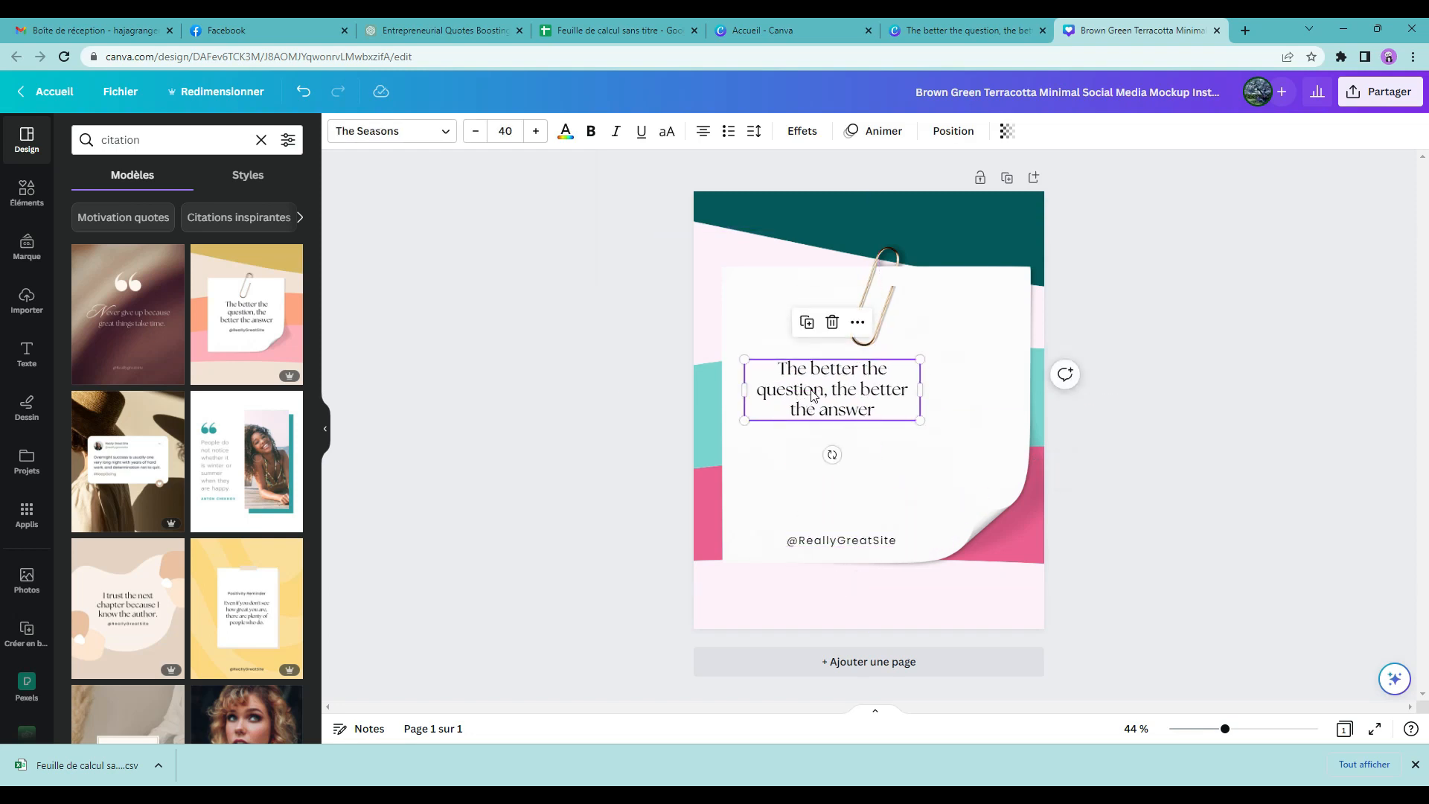
click(395, 131)
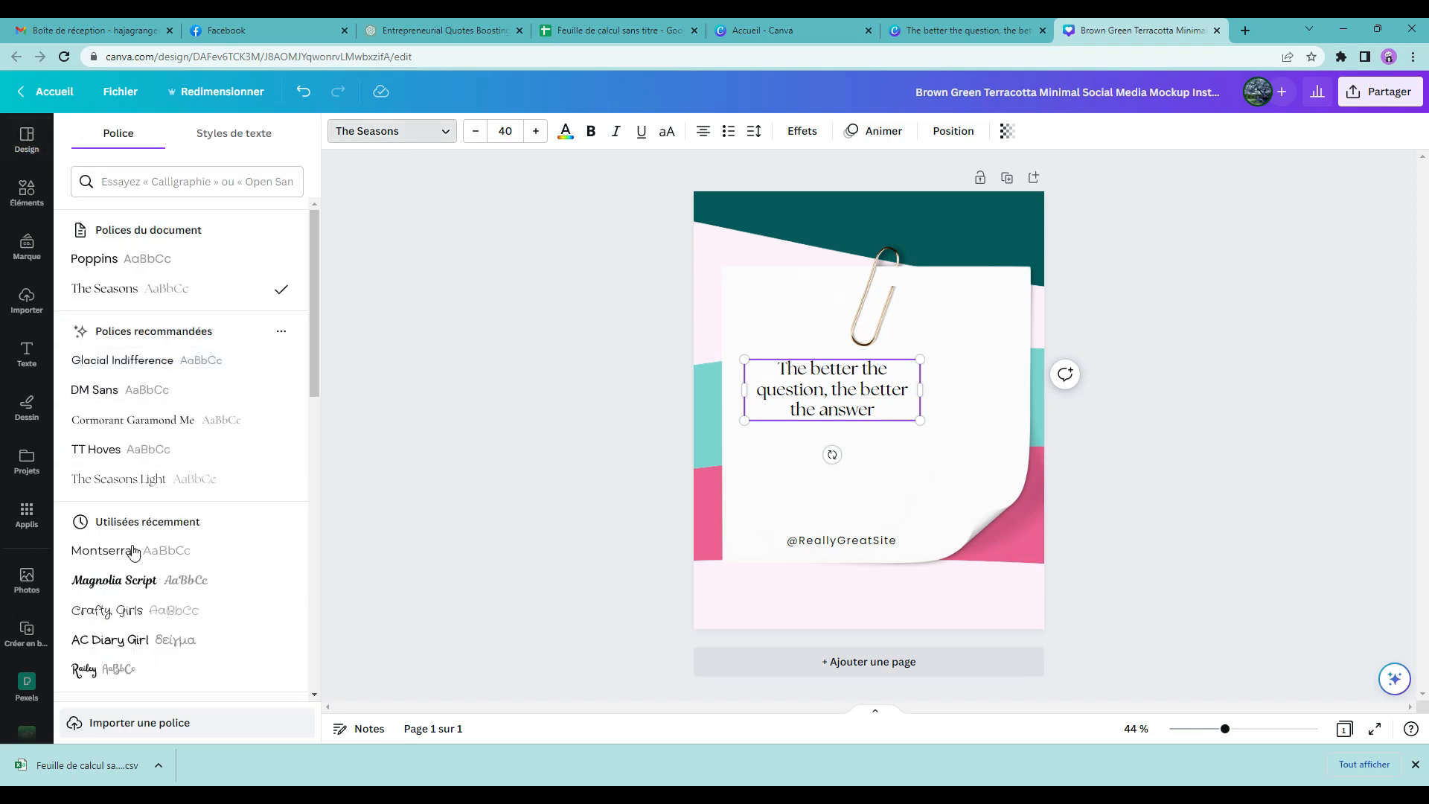
click(113, 579)
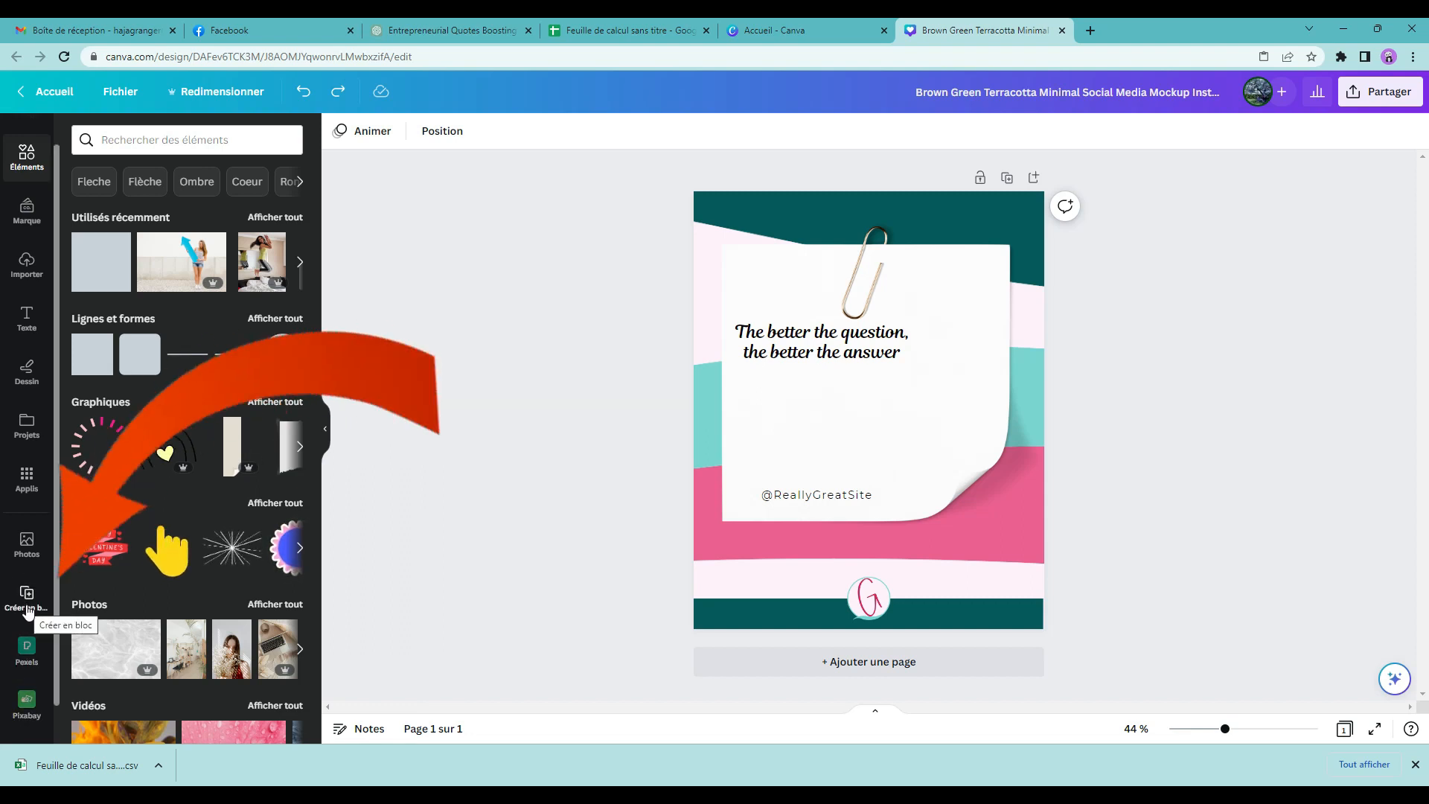
- Start a bulk creation (Créer en bloc) and import the CSV file "Feuille de calcul sans titre - Feuille 1" as its data
scroll(27, 596, down, 1)
click(26, 558)
click(168, 519)
click(162, 171)
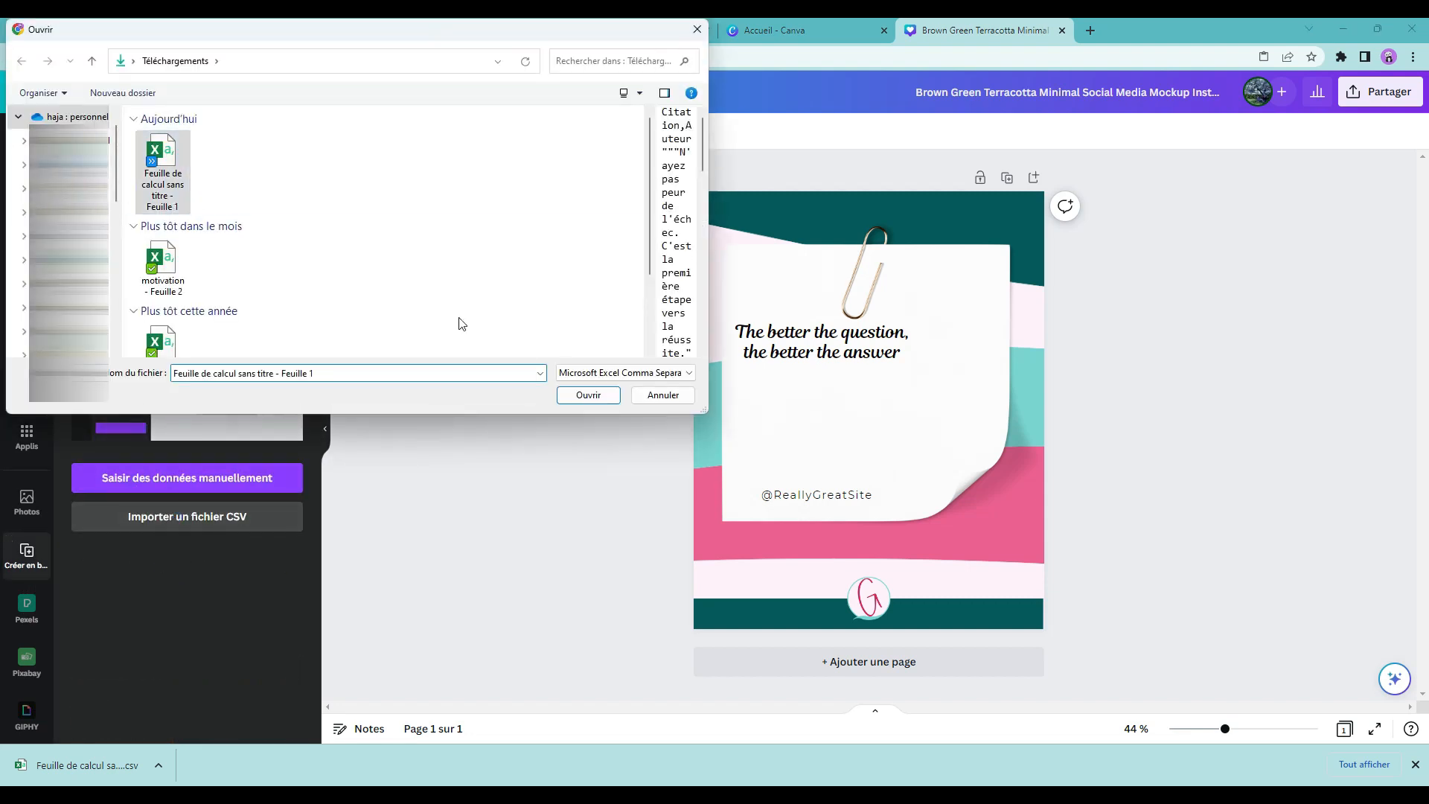
click(588, 394)
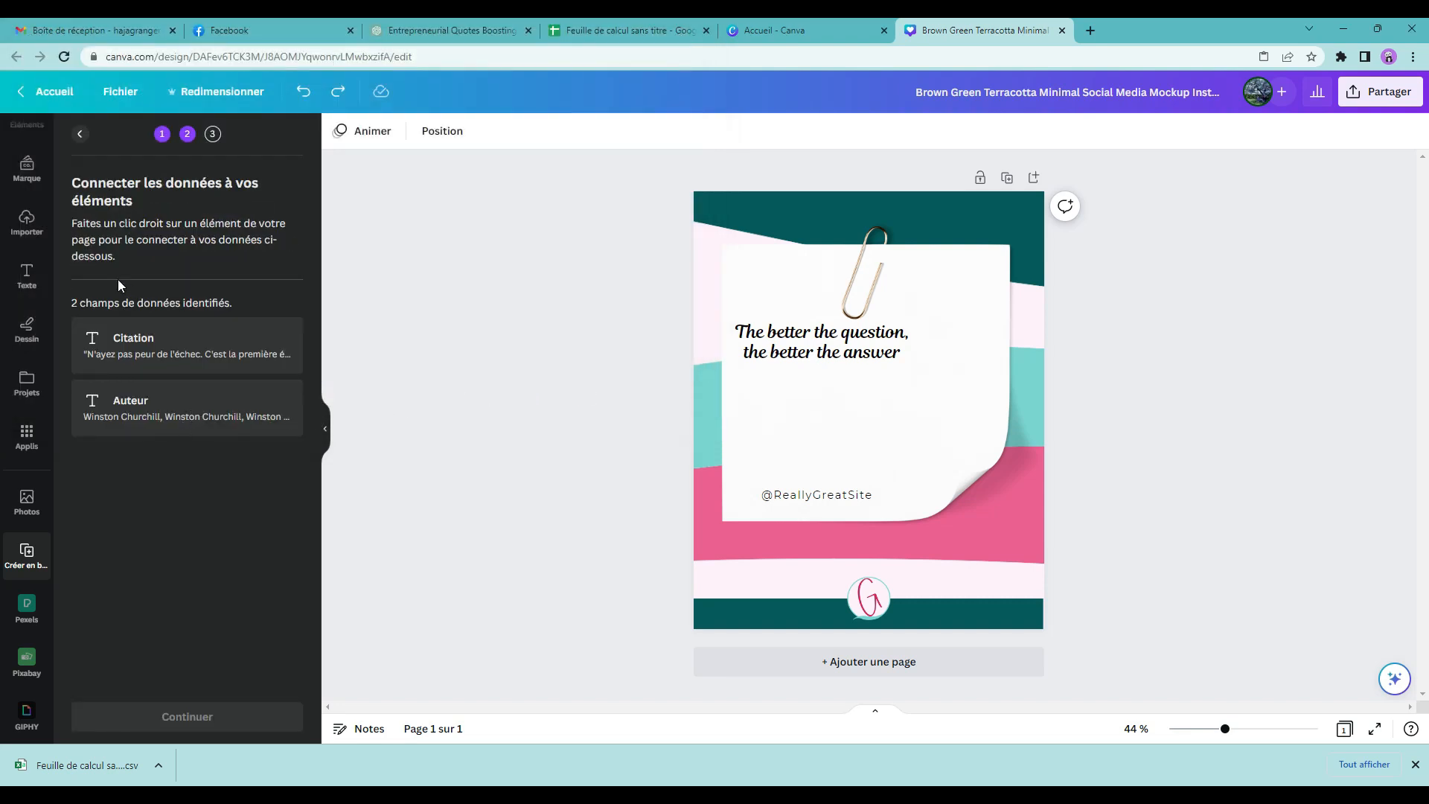
- Check the quote and author columns in the Google Sheets spreadsheet, and connect the Canva quote text to the Citation data field
click(635, 31)
scroll(356, 290, up, 2)
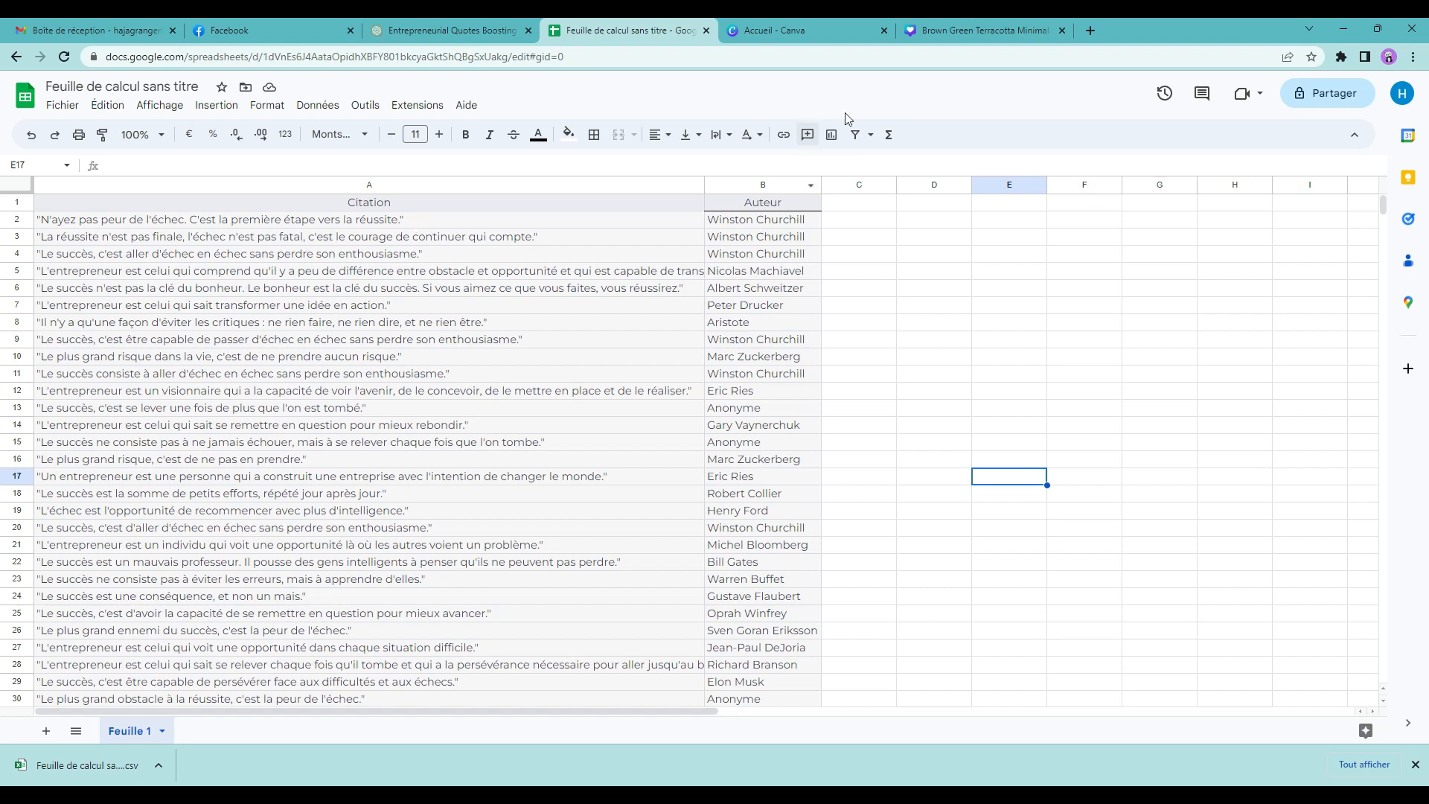
click(977, 31)
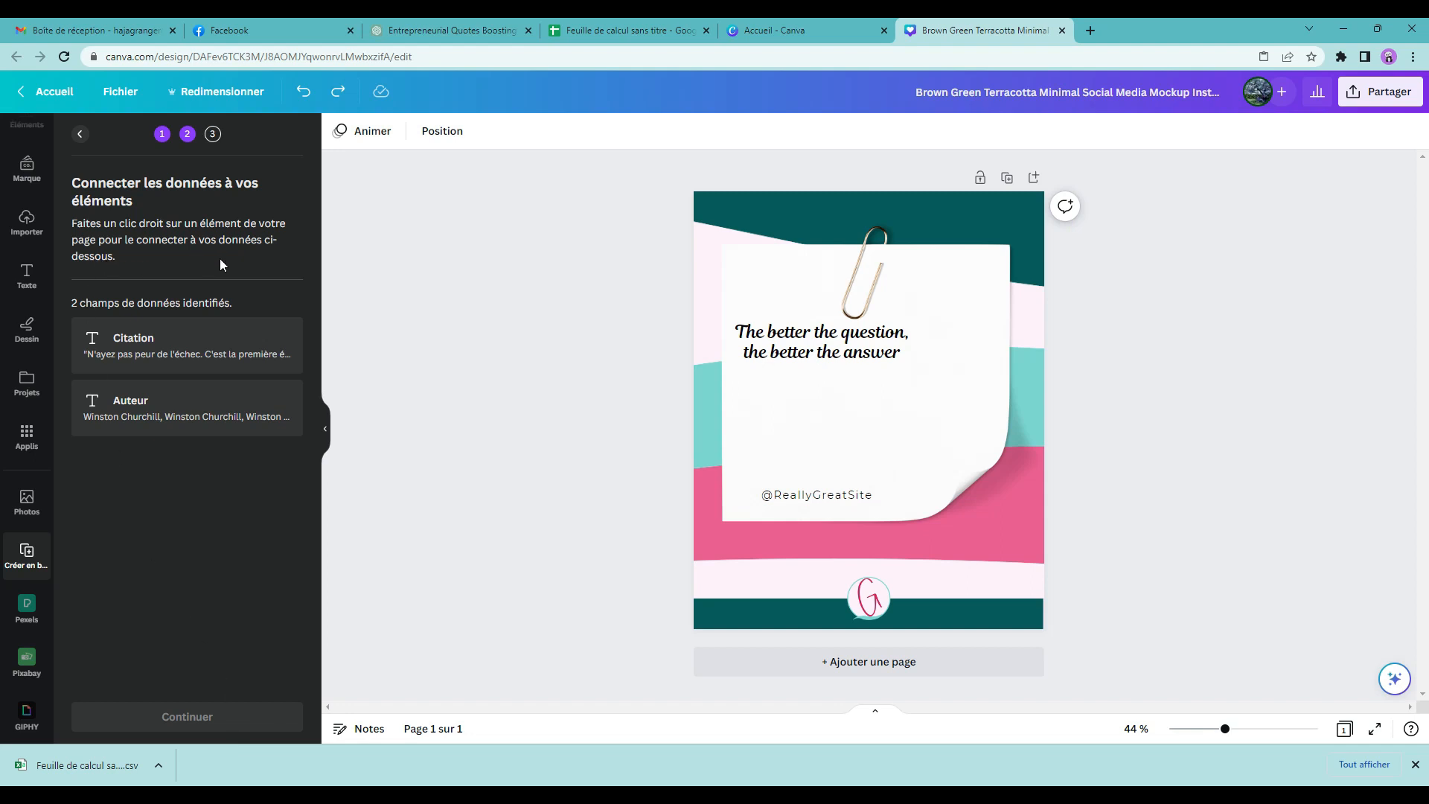
right_click(863, 355)
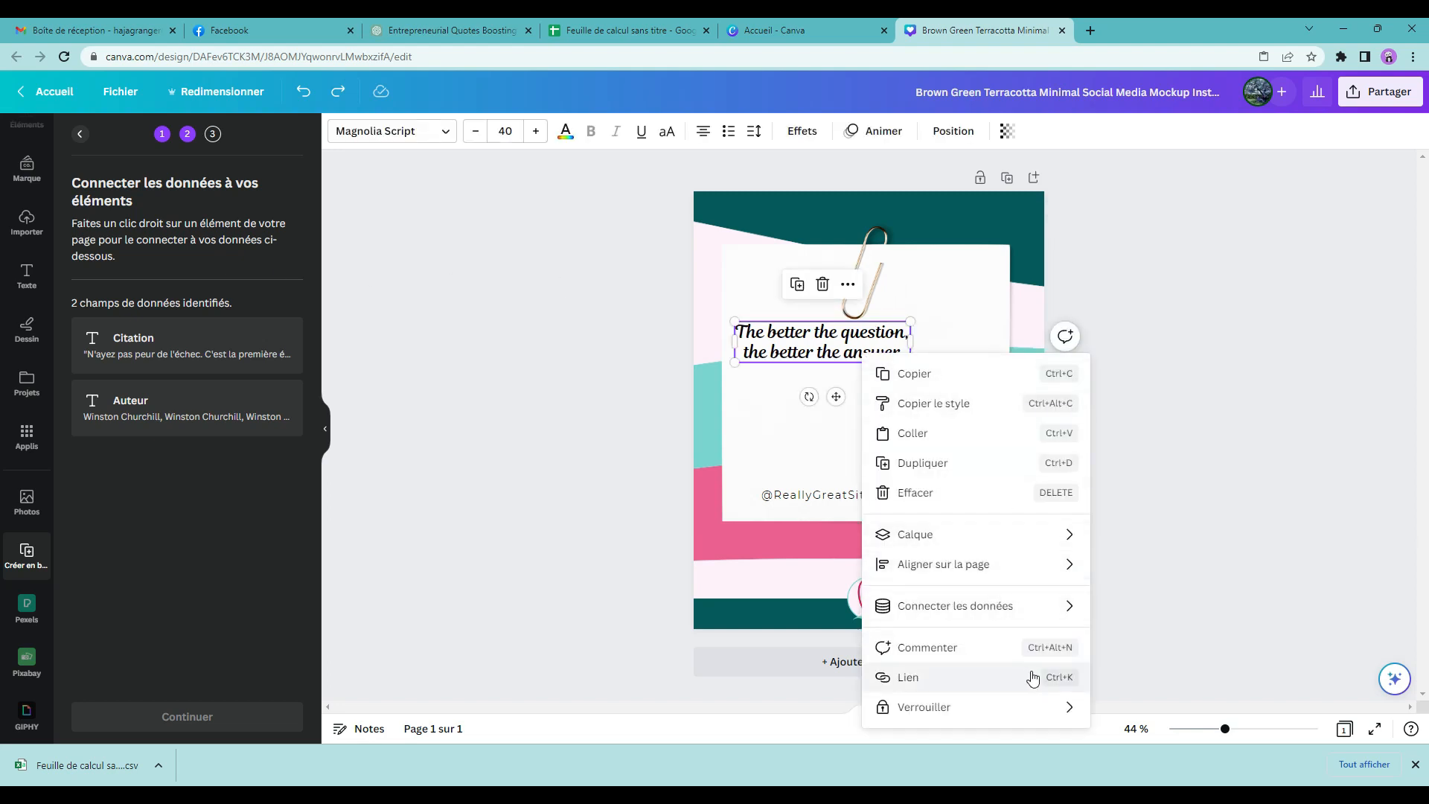
mouse_move(1064, 610)
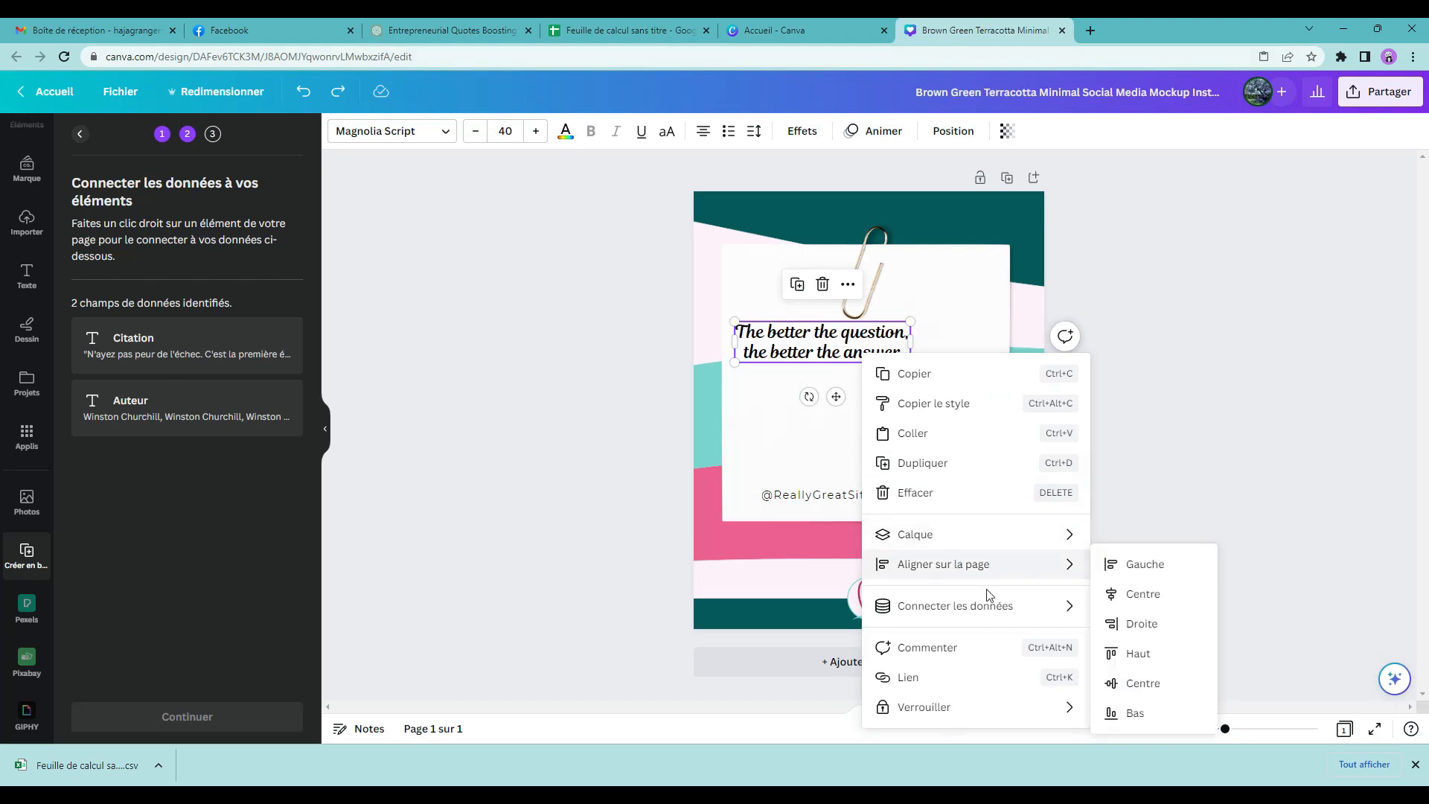
mouse_move(1009, 616)
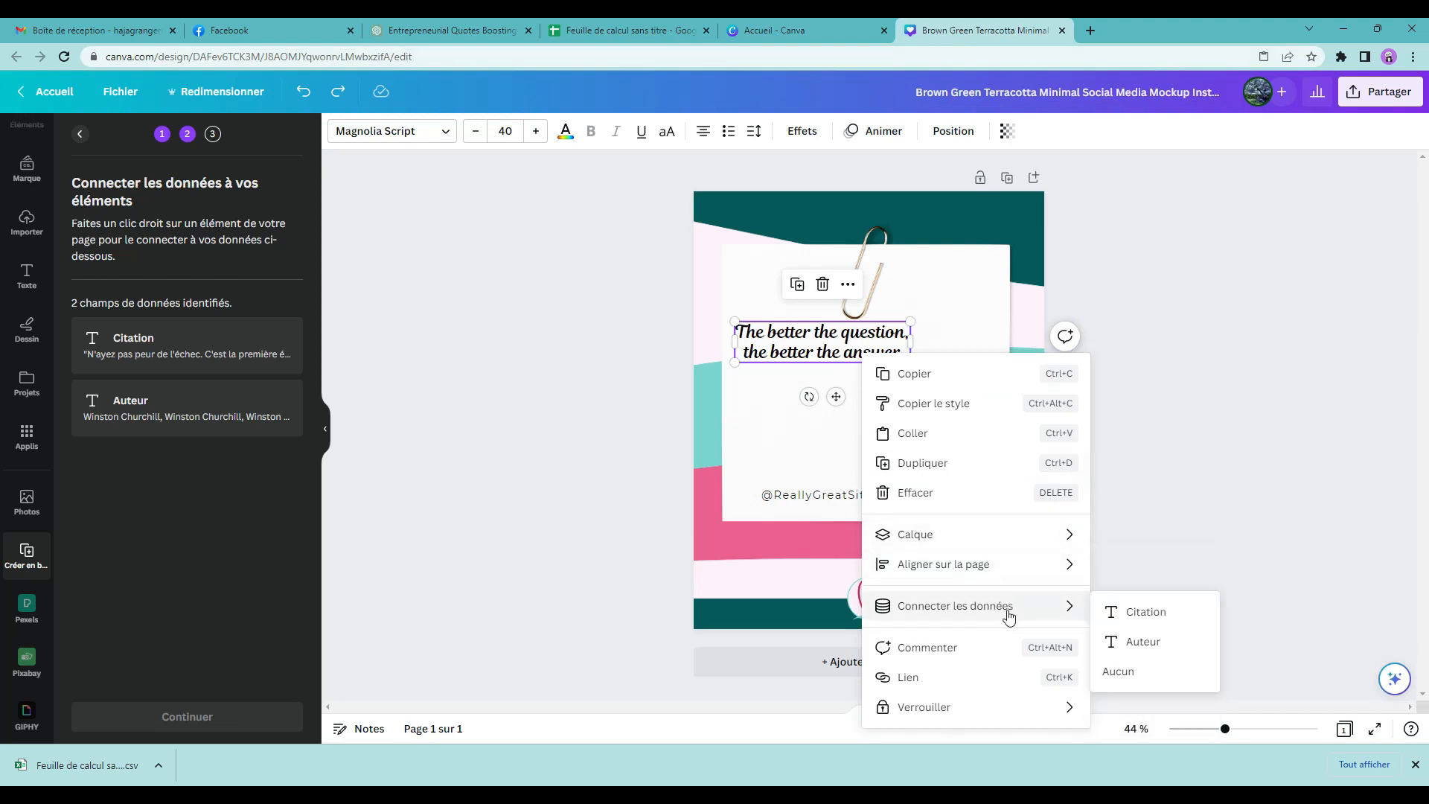
click(1152, 615)
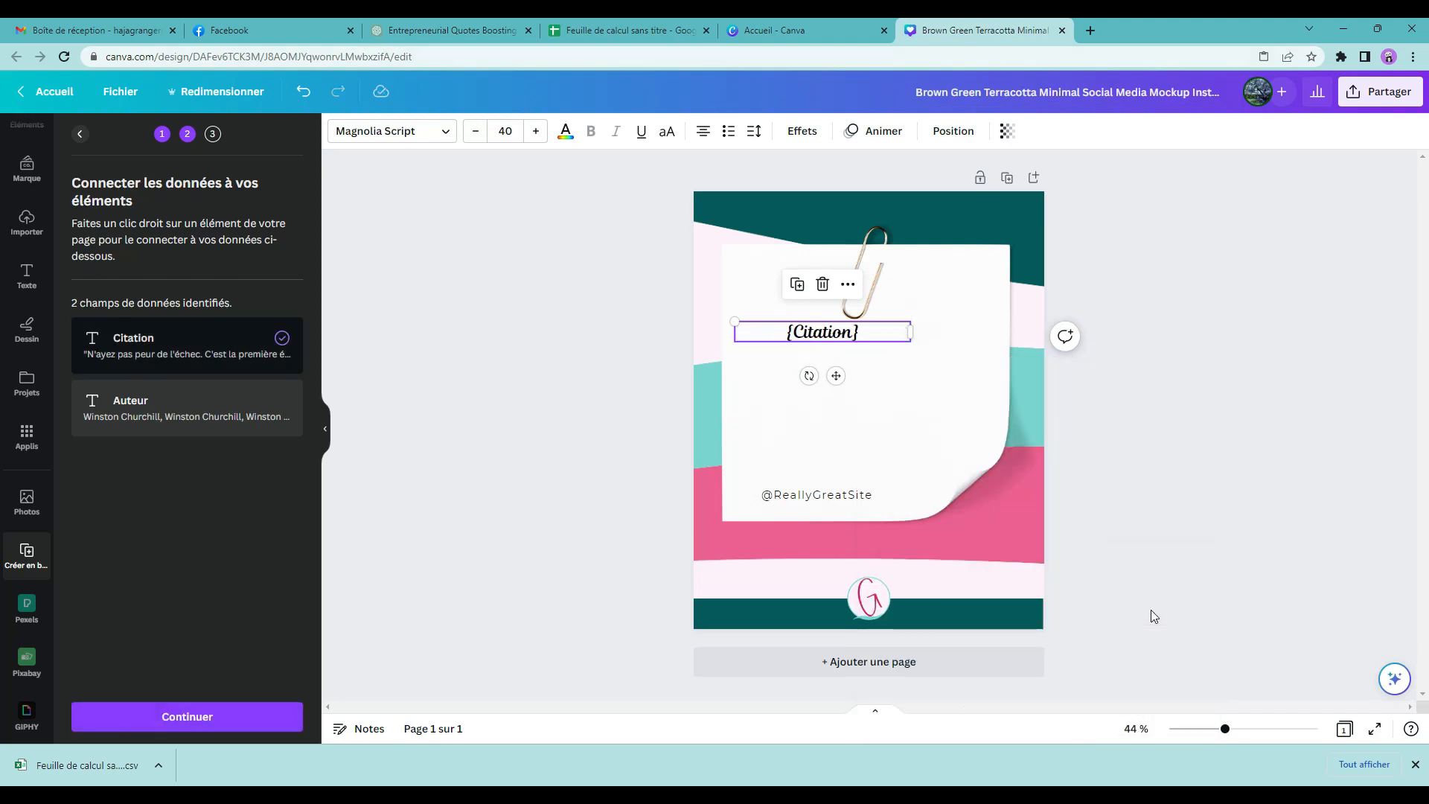
click(840, 497)
right_click(845, 503)
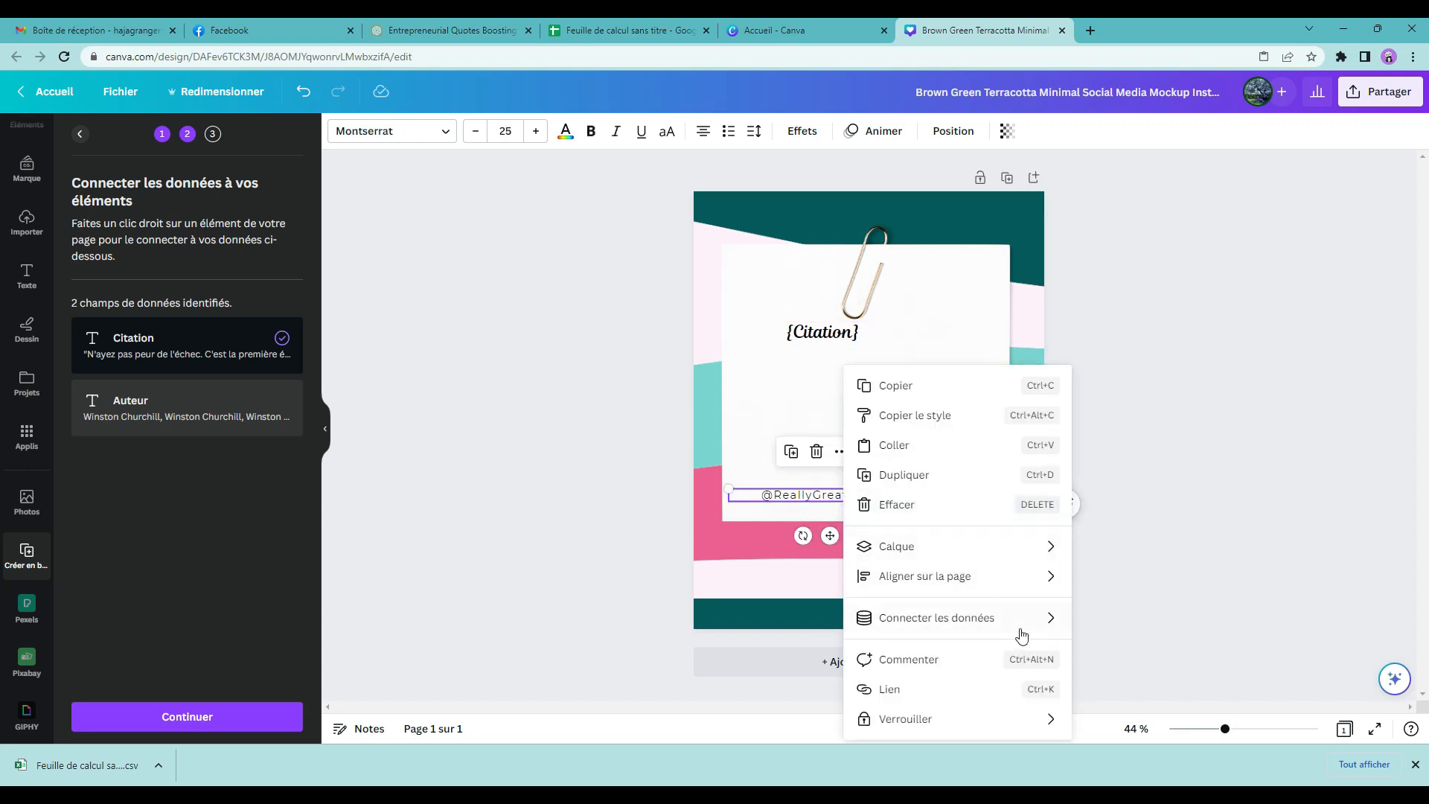
mouse_move(1031, 627)
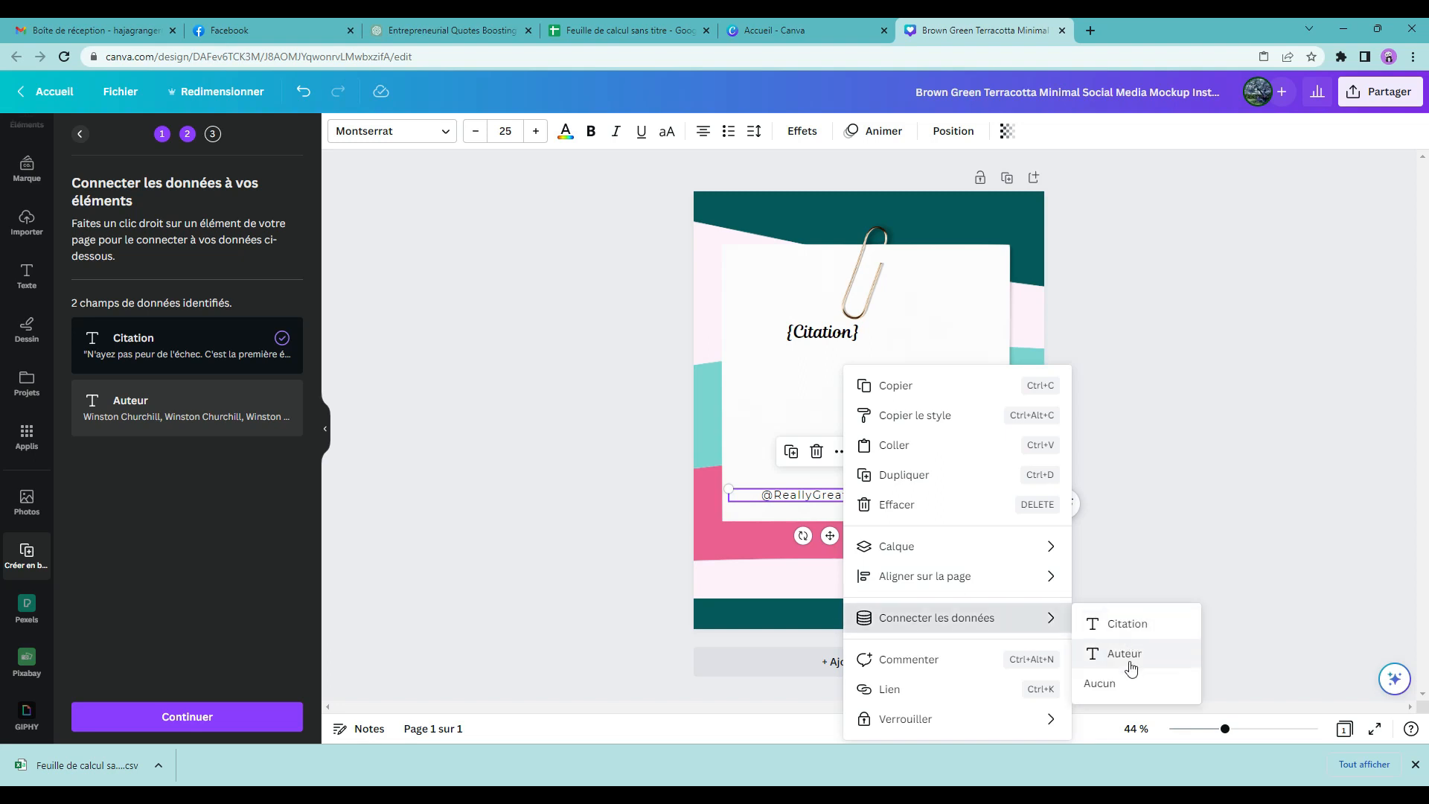
click(1125, 656)
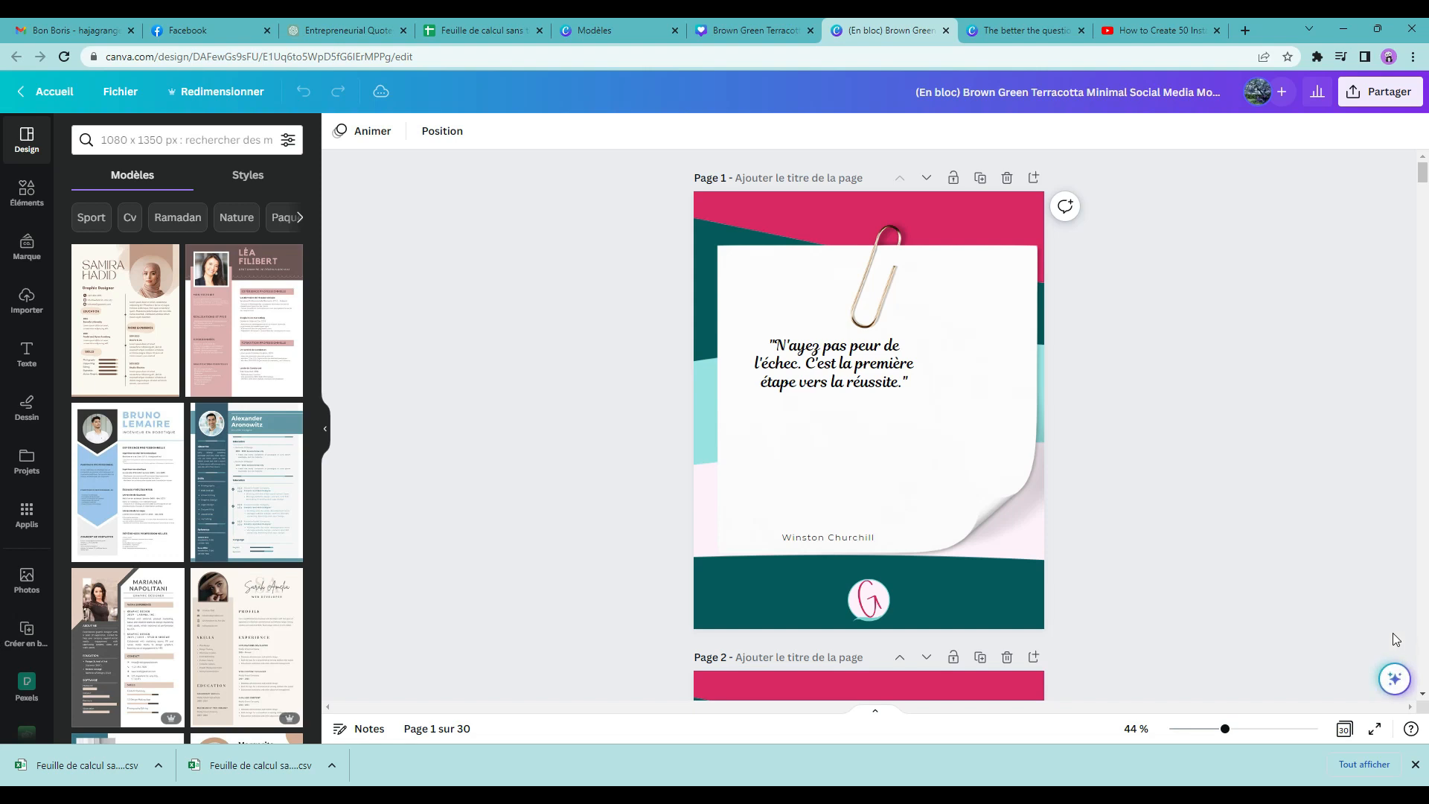
- Examine the bulk-generated quote pages individually and in the grid overview down to page 30, and return to page 1
click(817, 383)
scroll(1185, 445, down, 3)
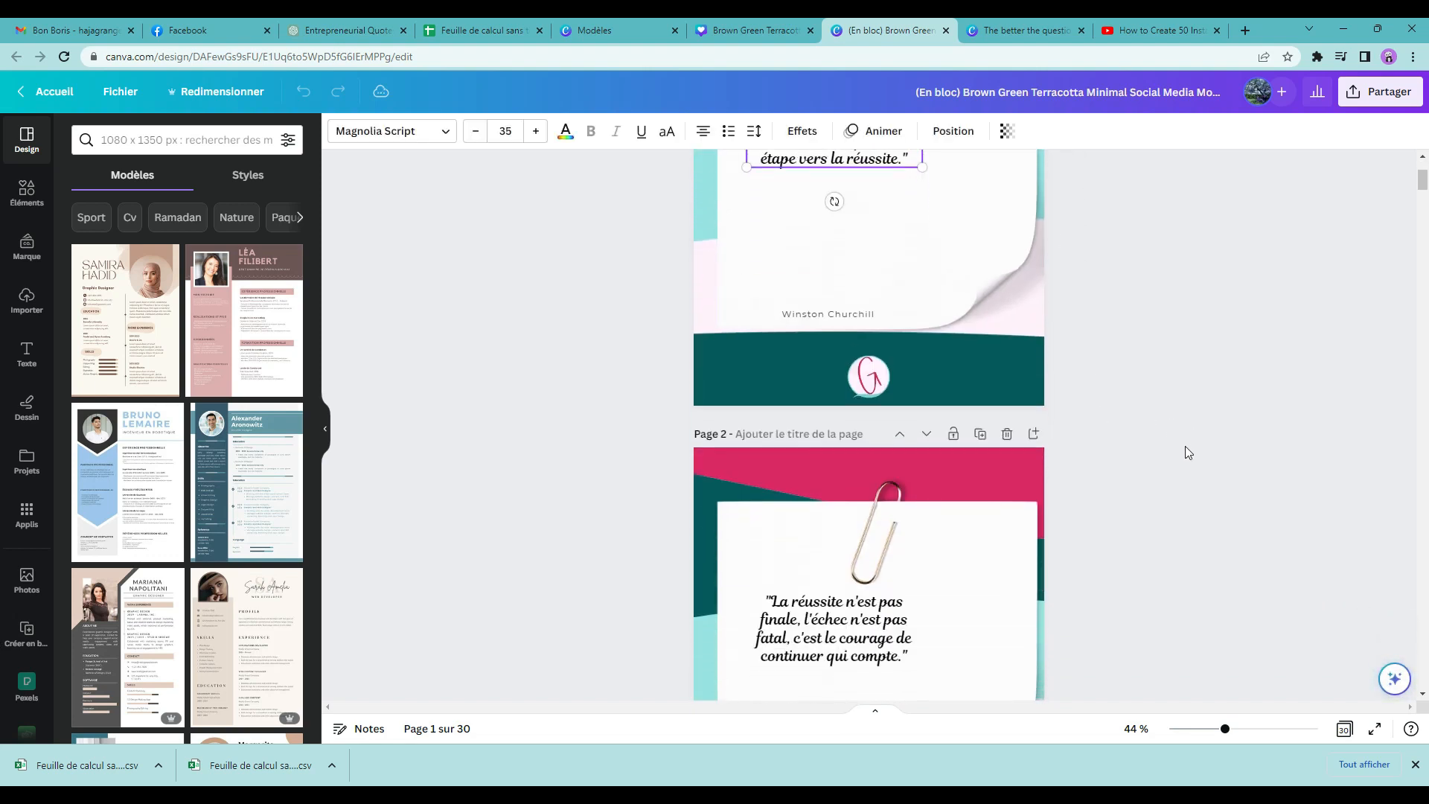
scroll(1185, 453, down, 4)
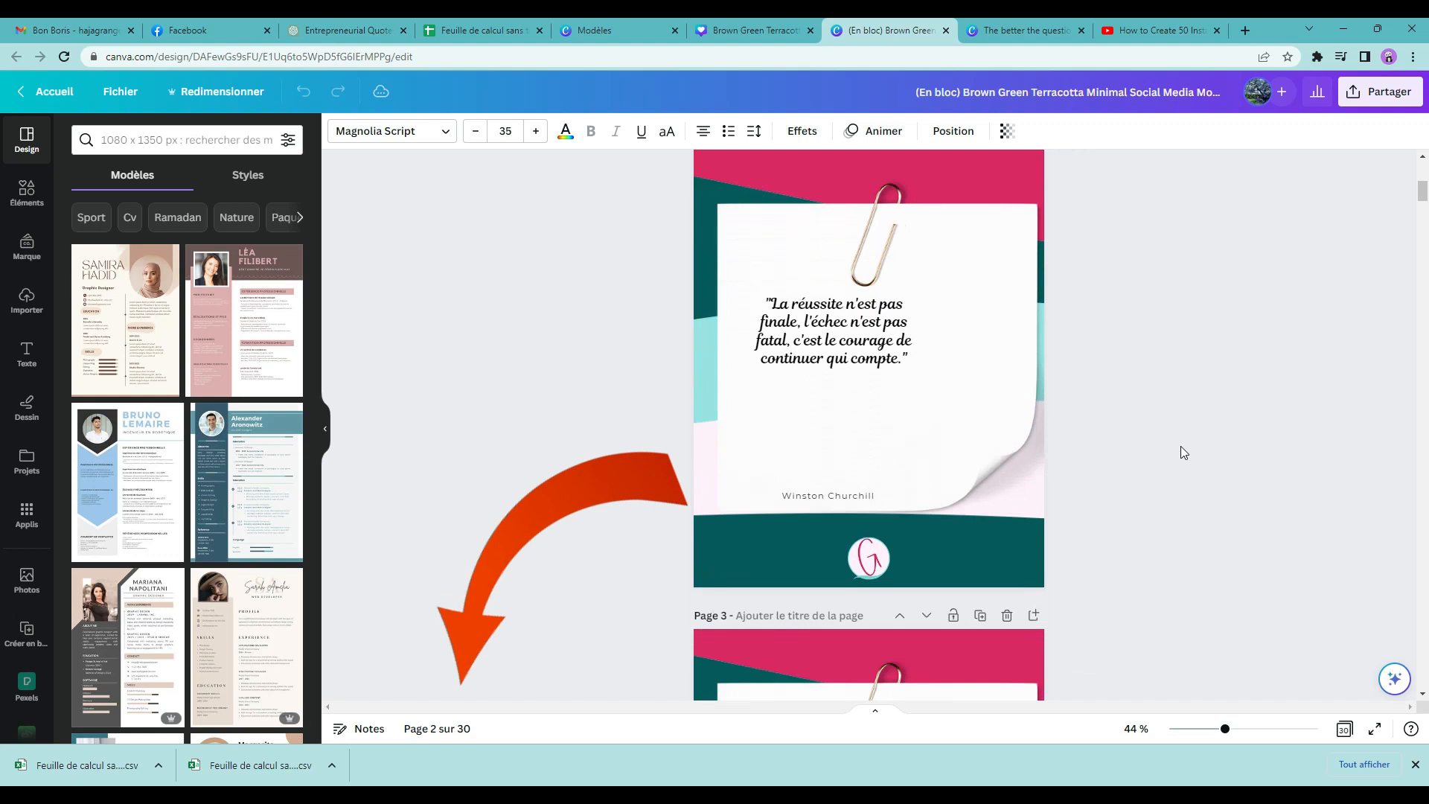
scroll(1183, 452, down, 6)
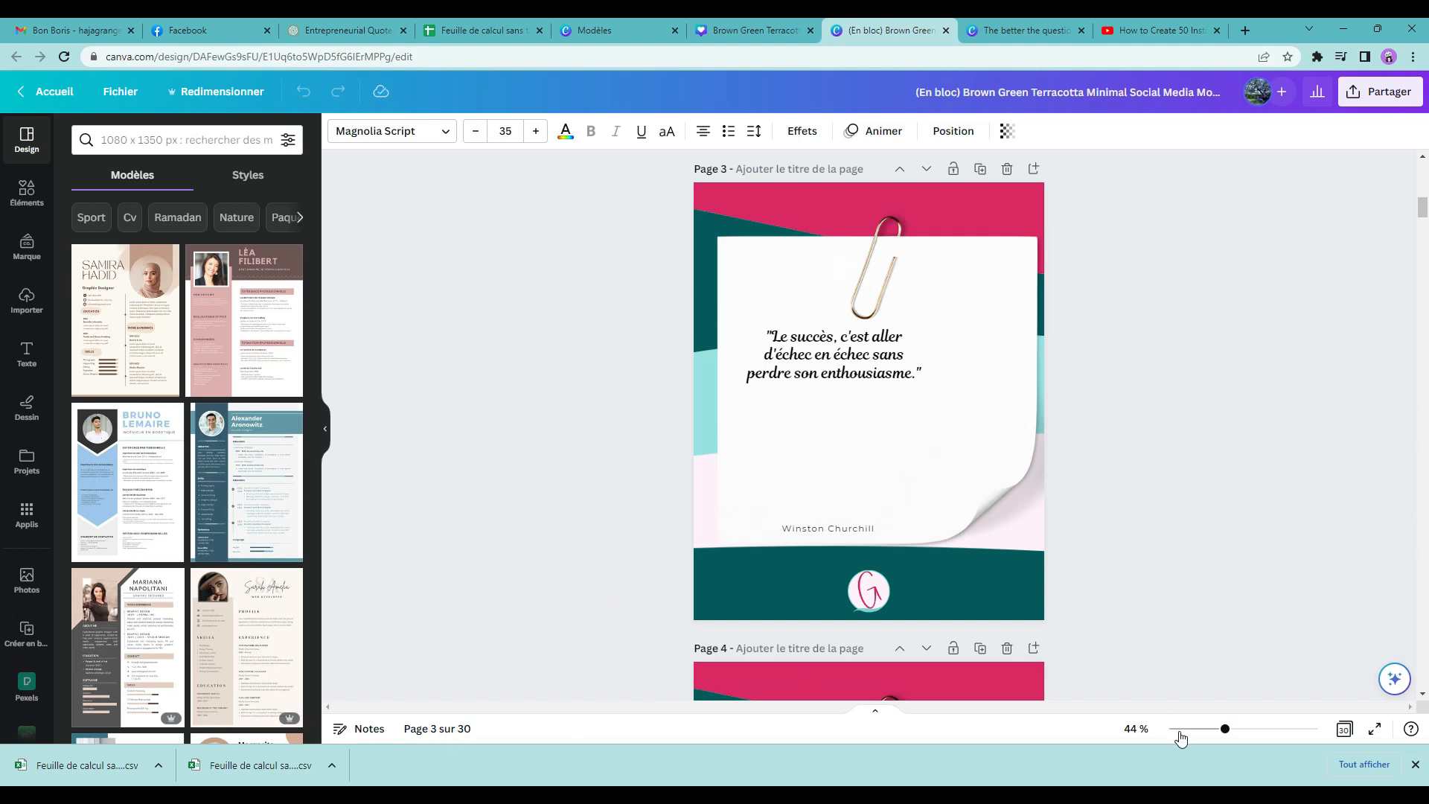
click(1343, 730)
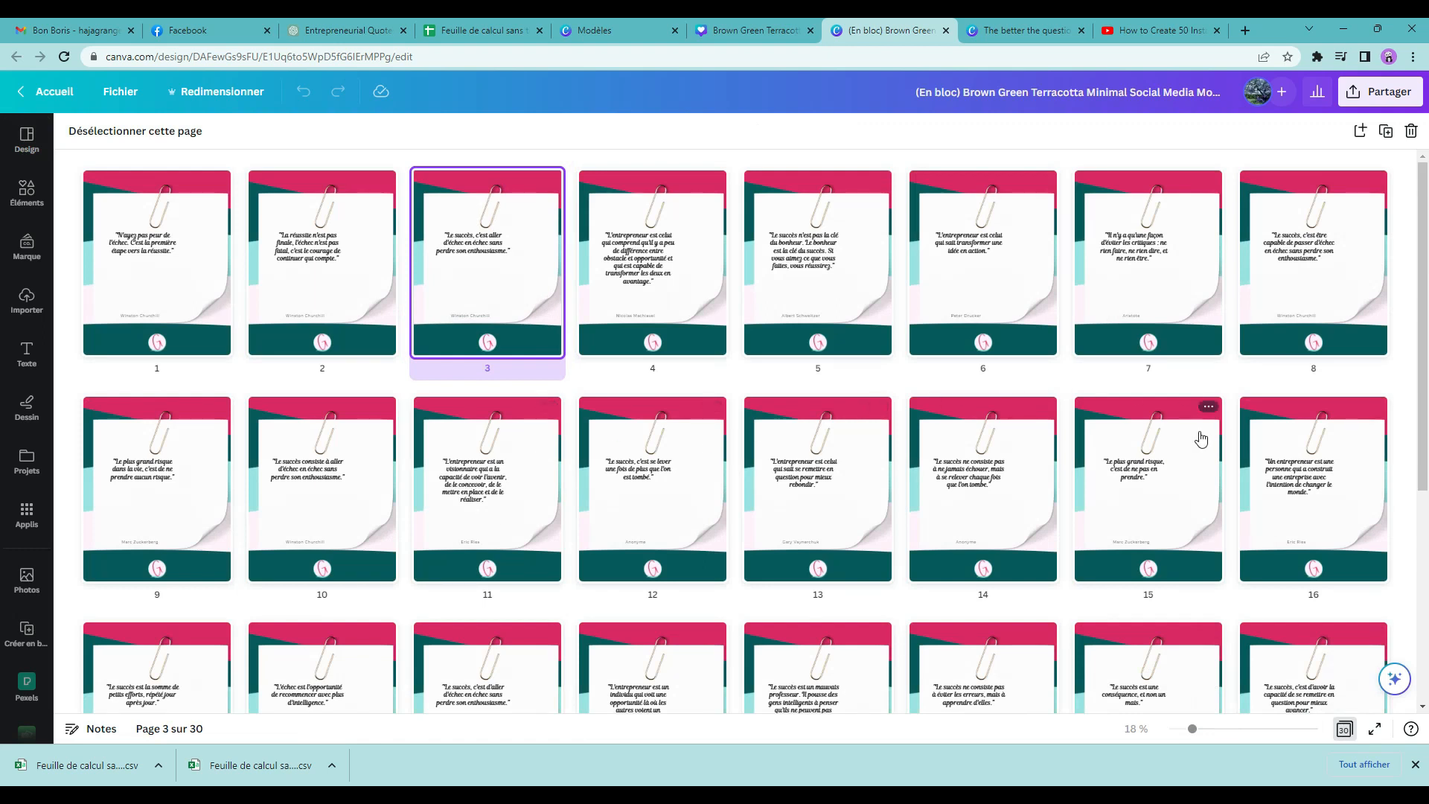
scroll(1201, 439, down, 5)
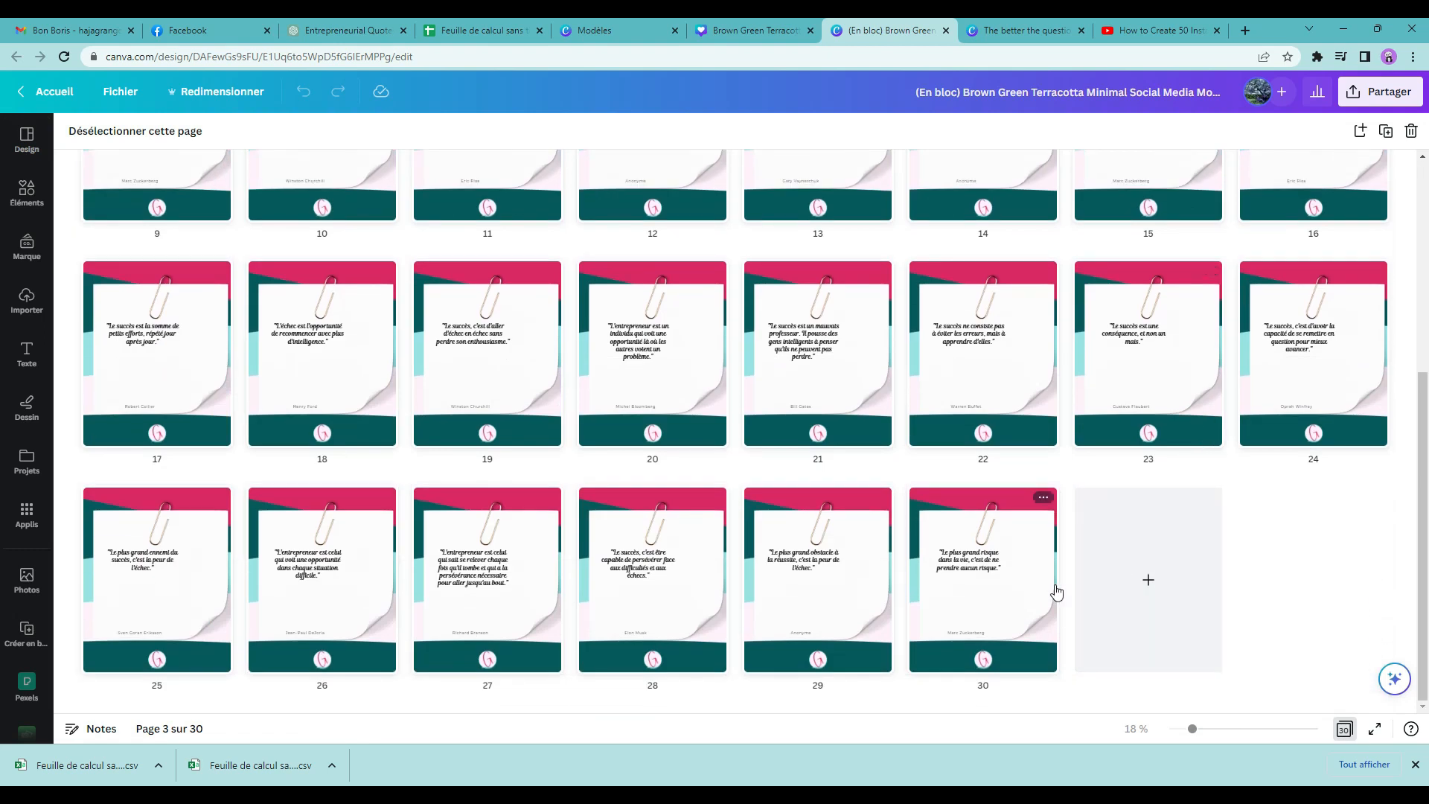
click(1344, 730)
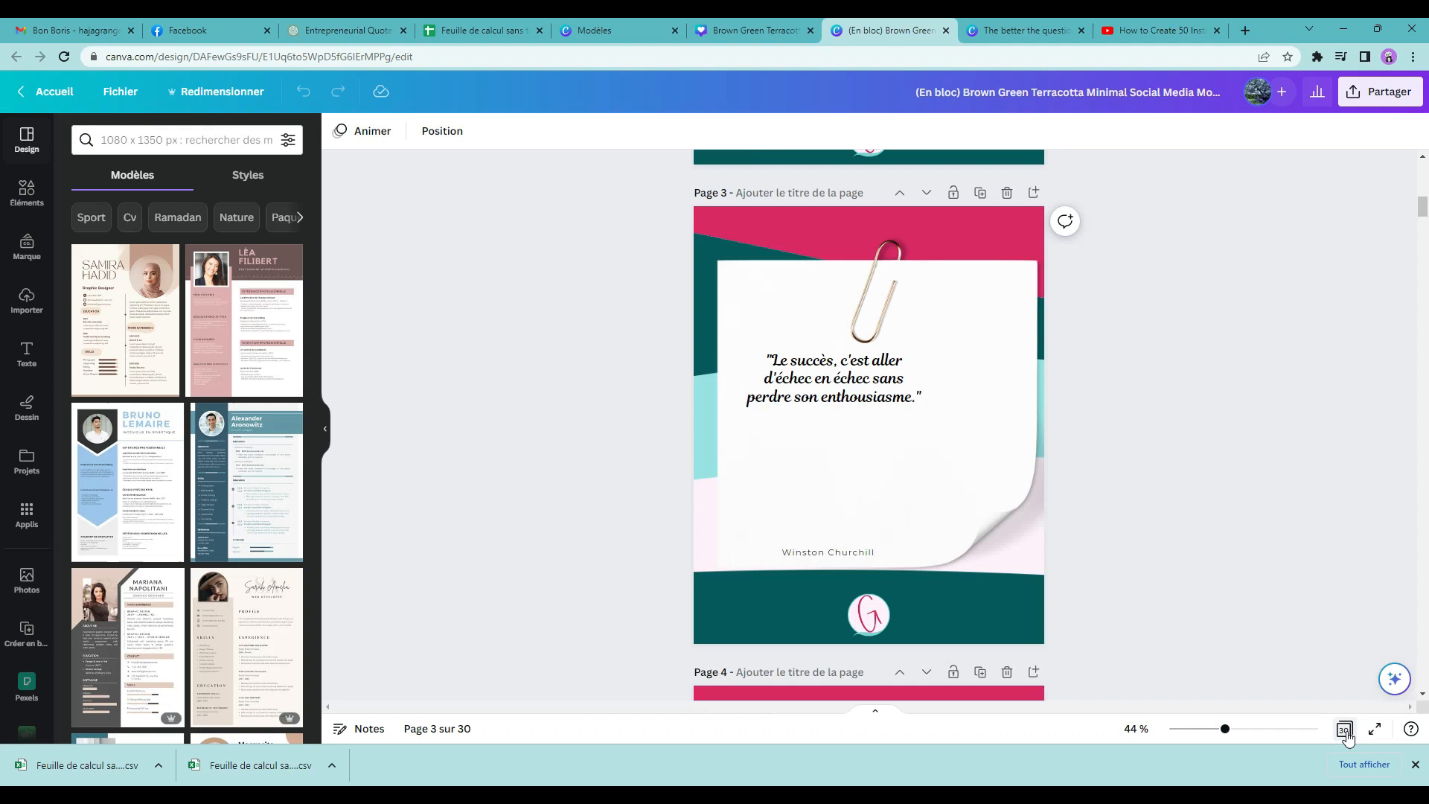
scroll(1191, 558, up, 5)
scroll(1193, 511, up, 5)
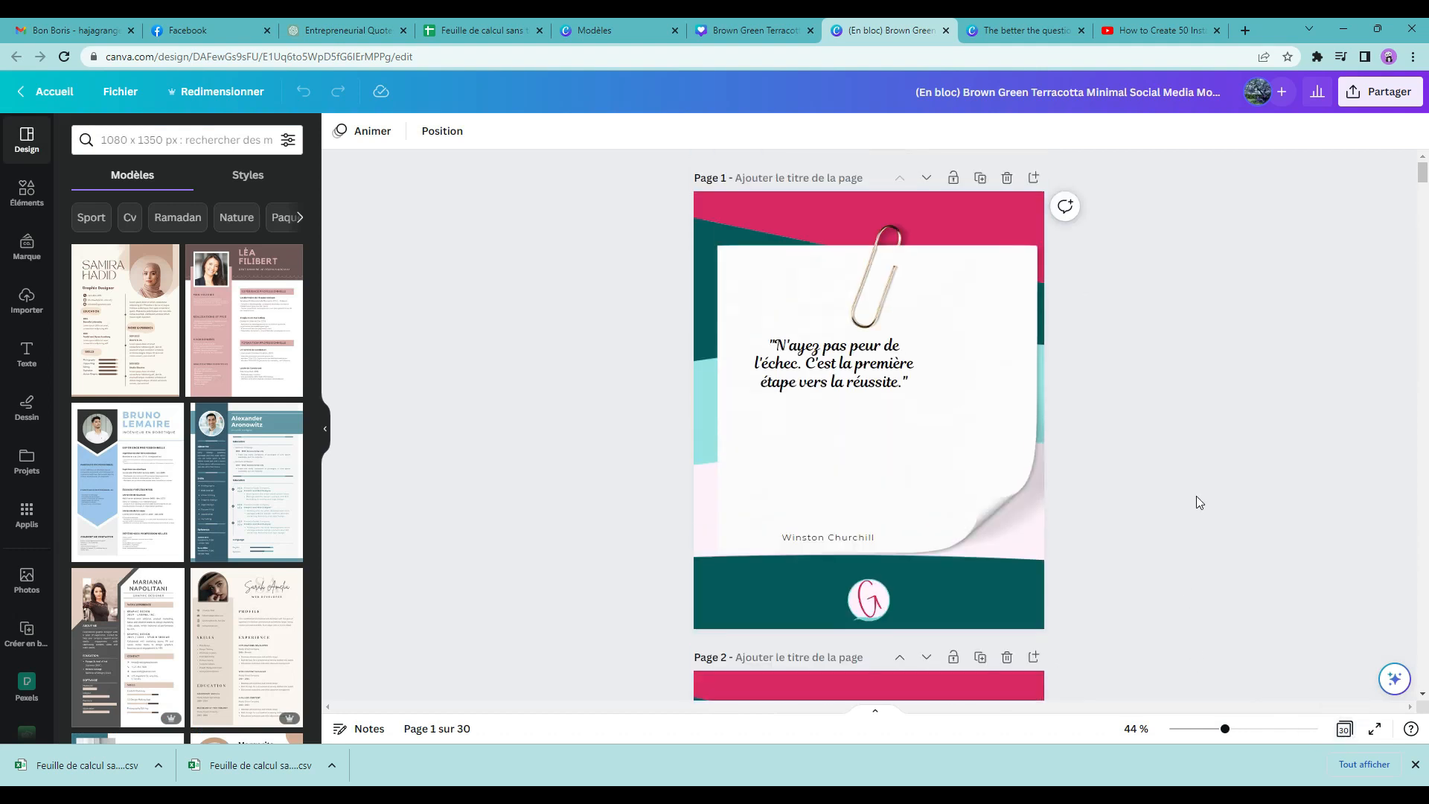
- Check that the quote text and the author line on page 1 can each be selected and adjusted individually
click(825, 376)
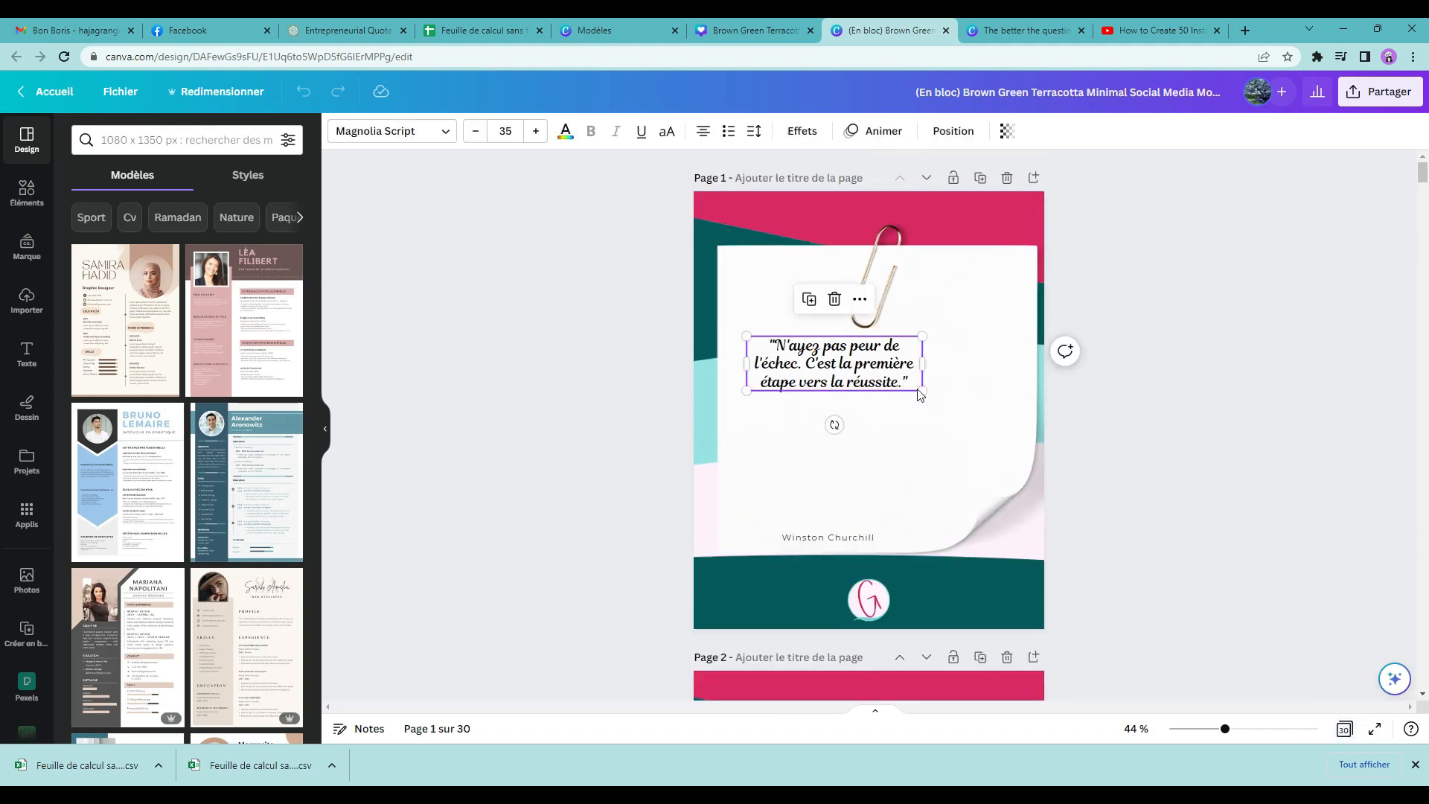
mouse_move(921, 390)
mouse_down()
mouse_move(1027, 469)
mouse_move(924, 398)
mouse_up()
click(883, 537)
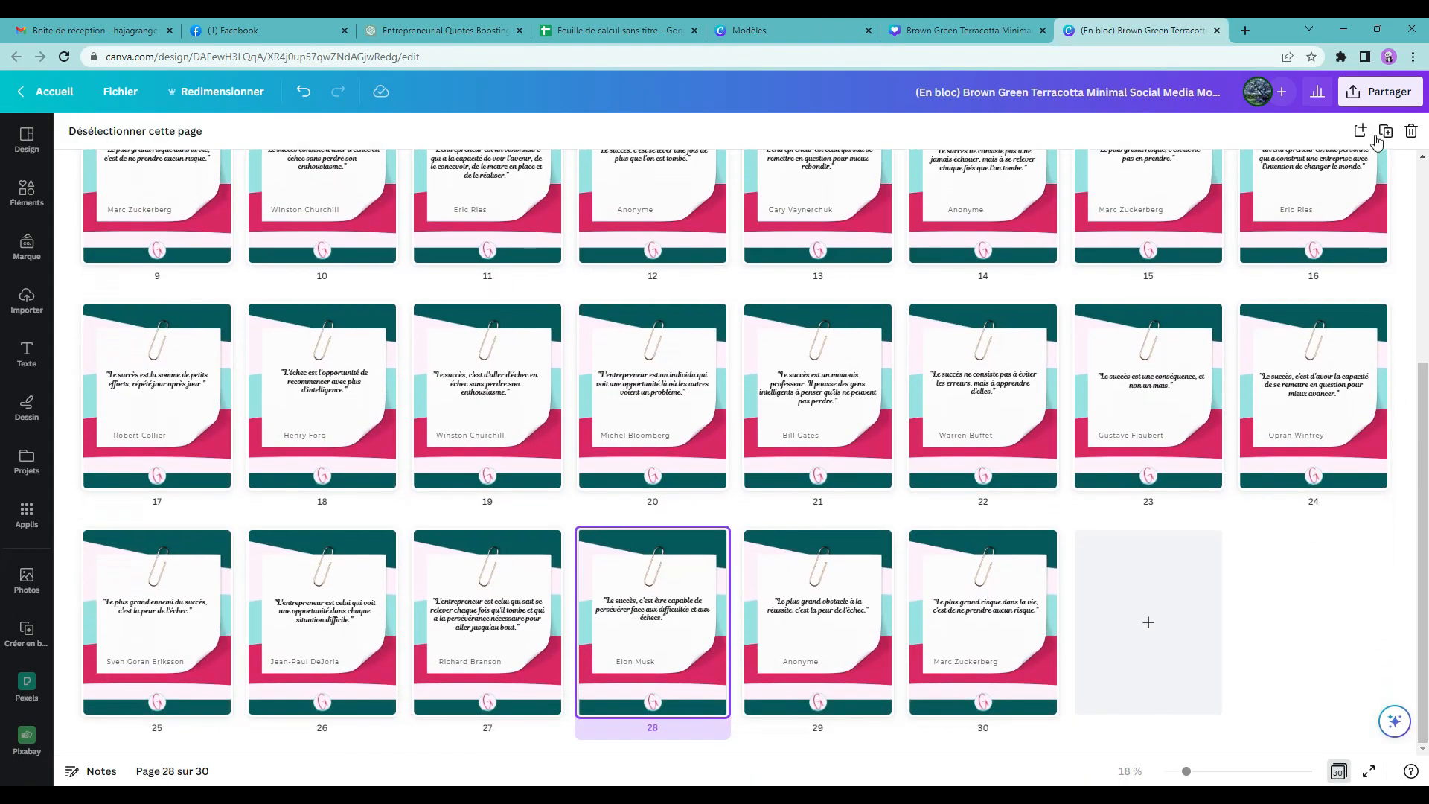
- Examine the design's sharing options, including the social networks available for publishing and the download option, and close them
click(1355, 104)
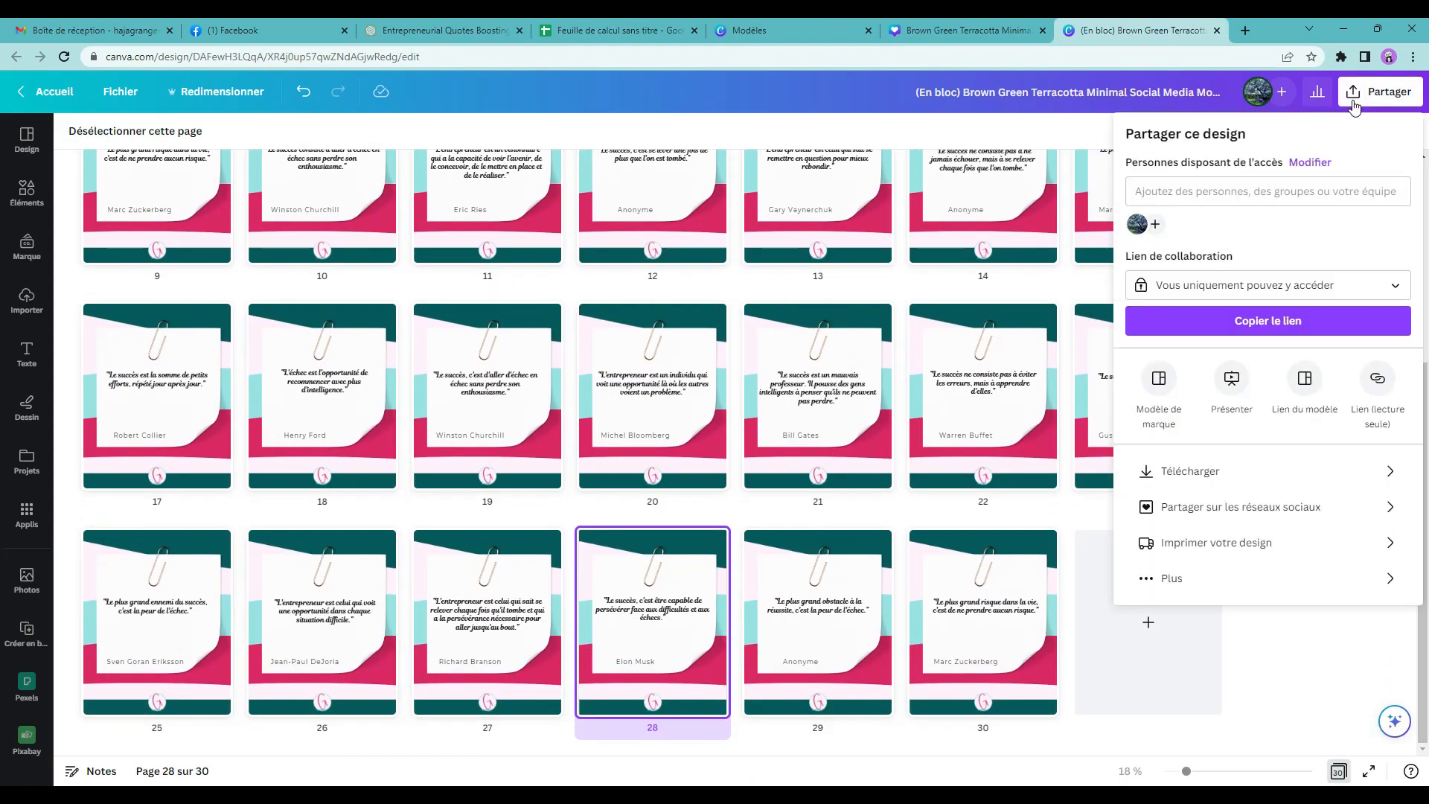
click(1219, 509)
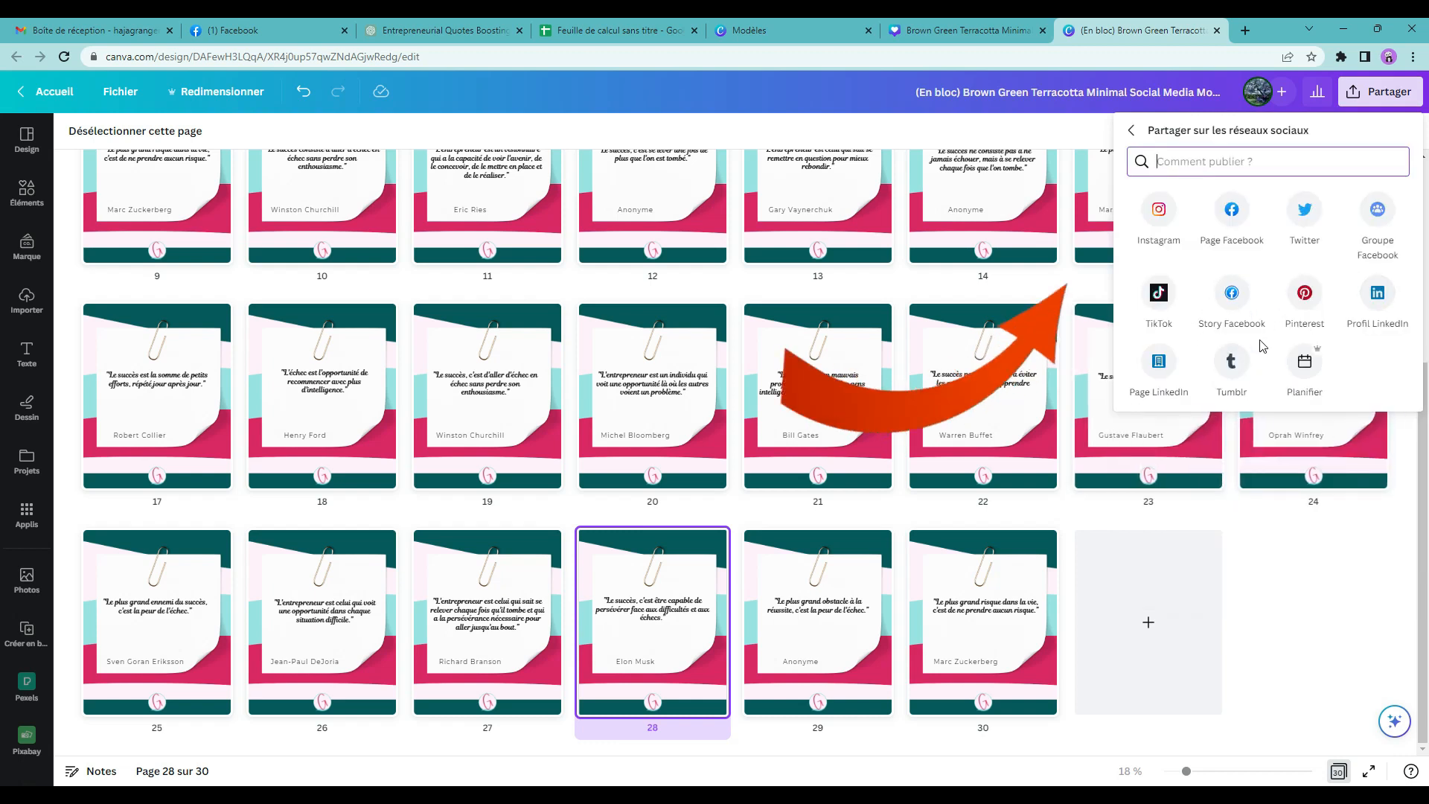
click(1358, 96)
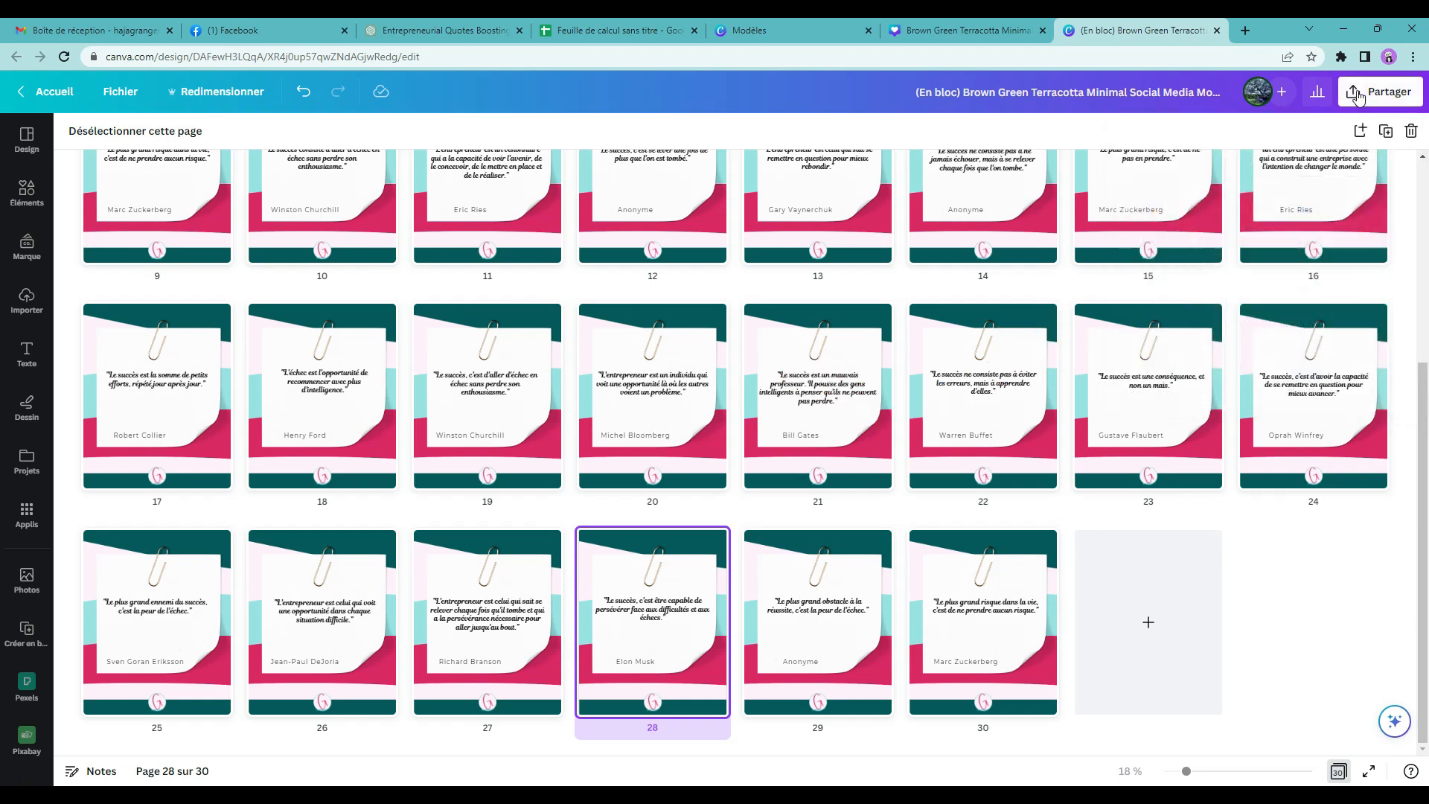
click(1356, 101)
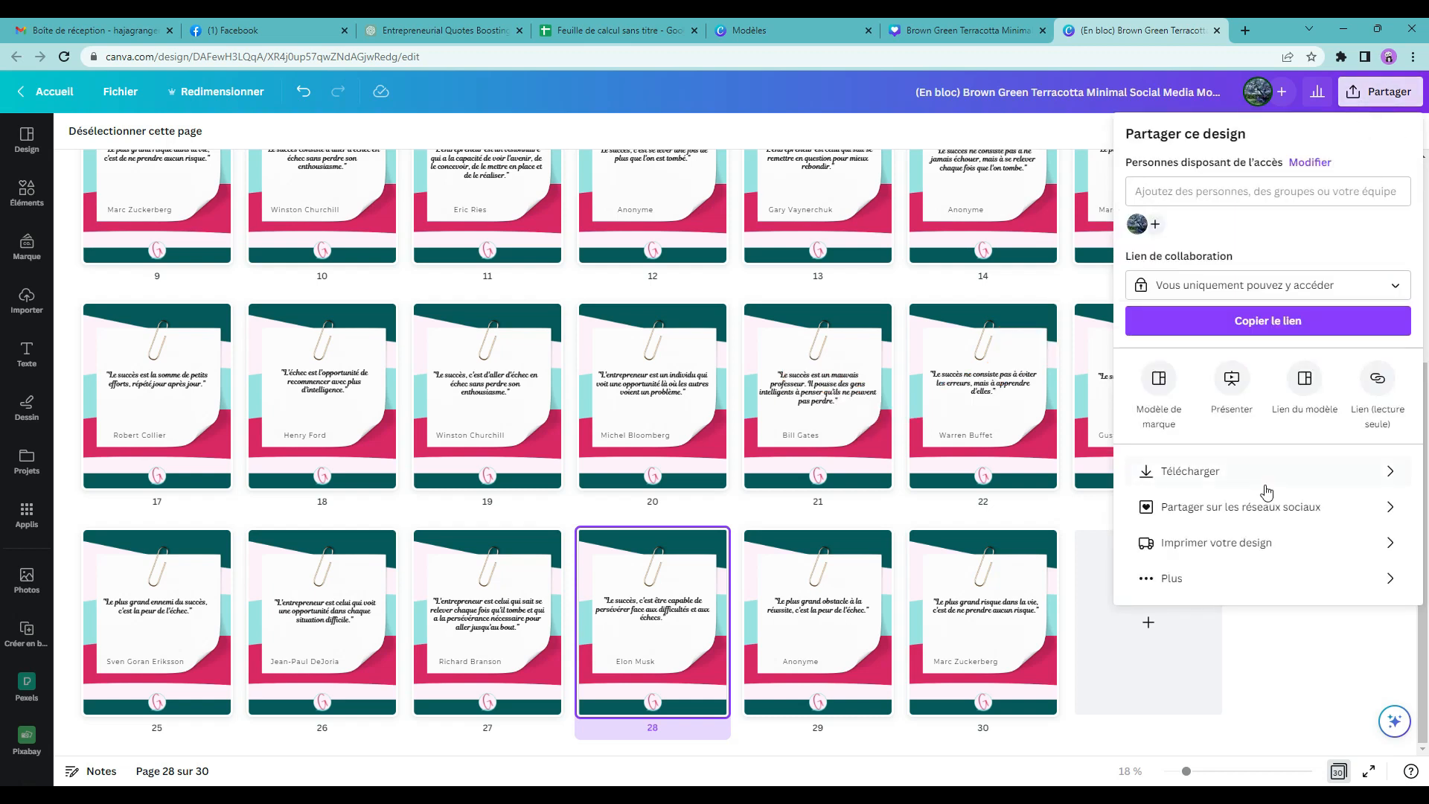
click(1289, 653)
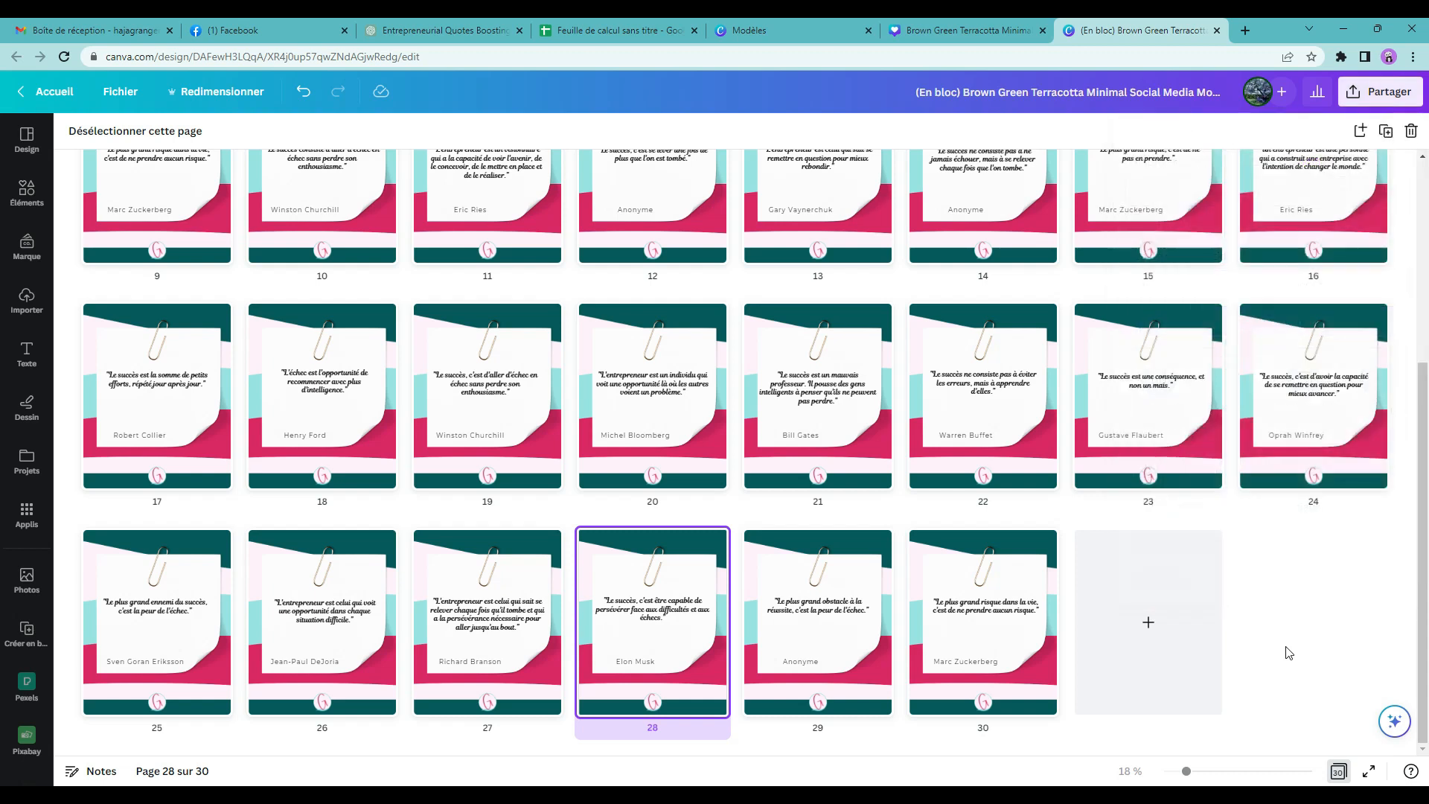